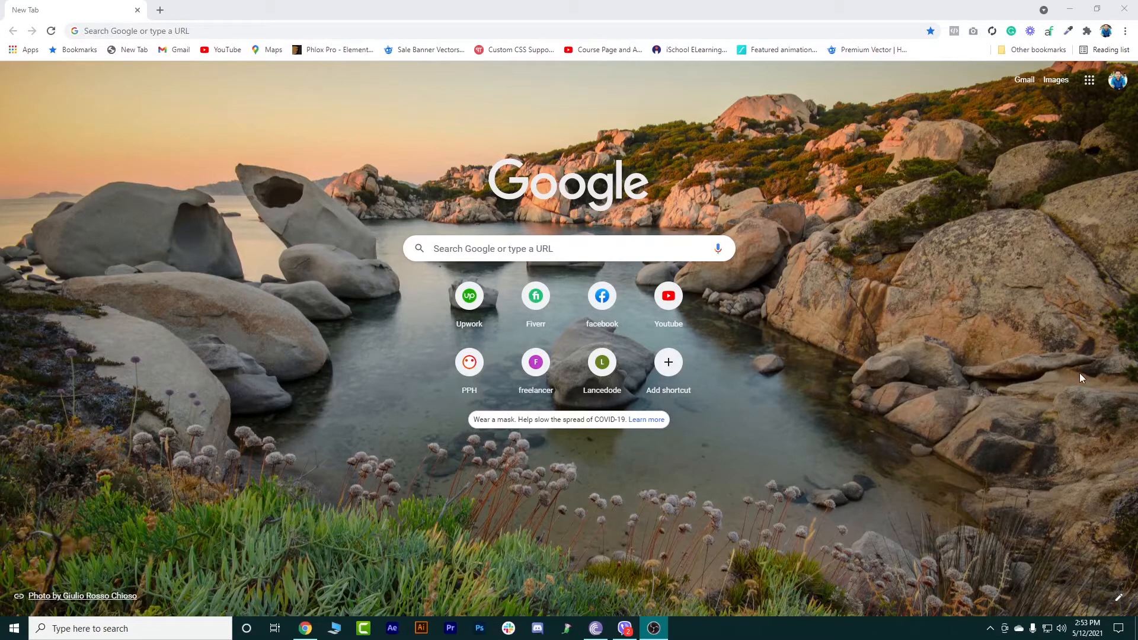
Open the trial WordPress site at the domain's /trial path in the browser.
click(301, 31)
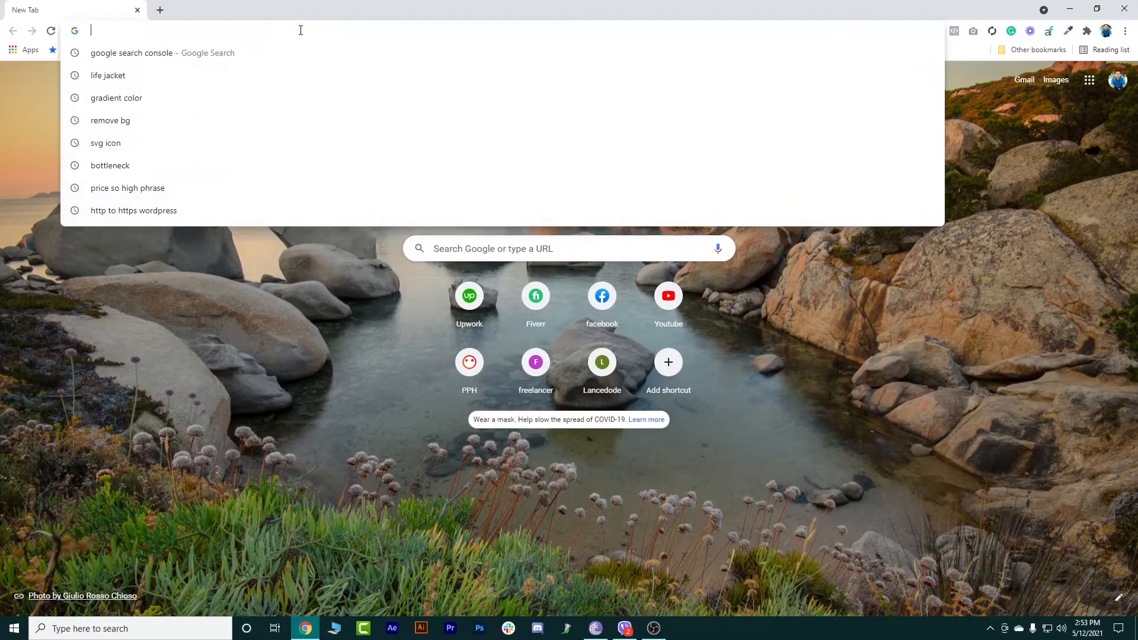
text(sa)
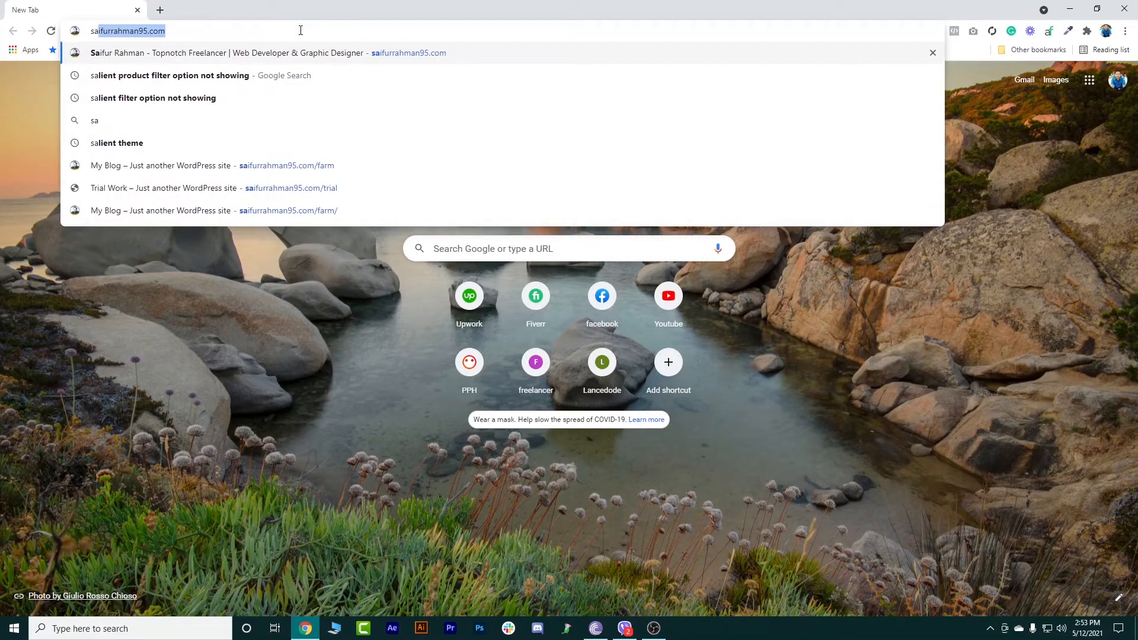
key(Right)
text(/t)
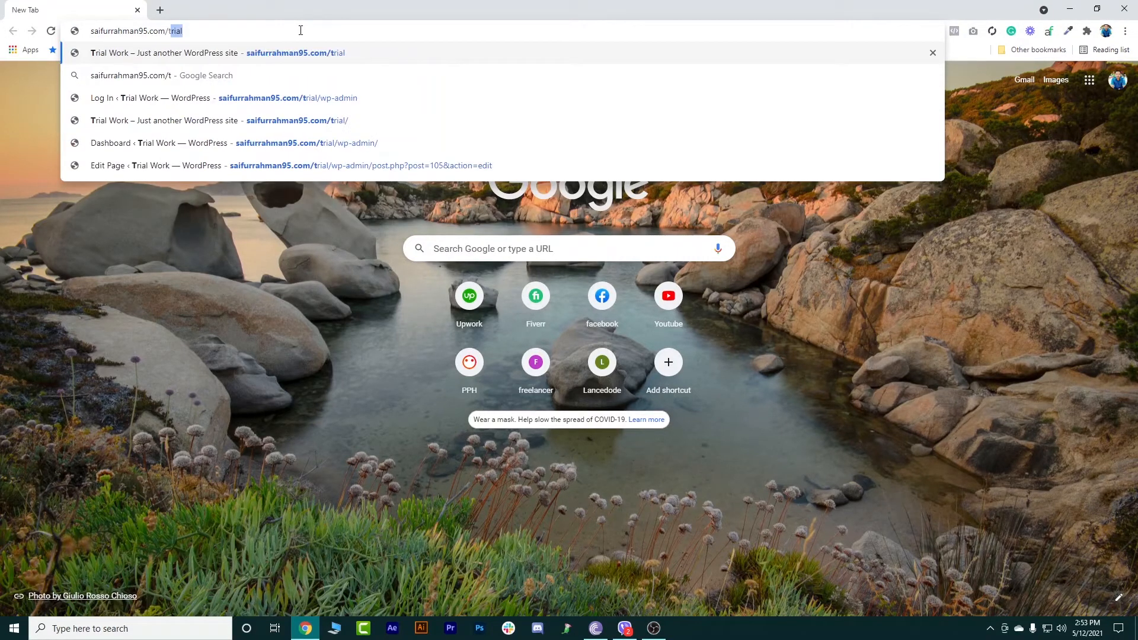
key(Return)
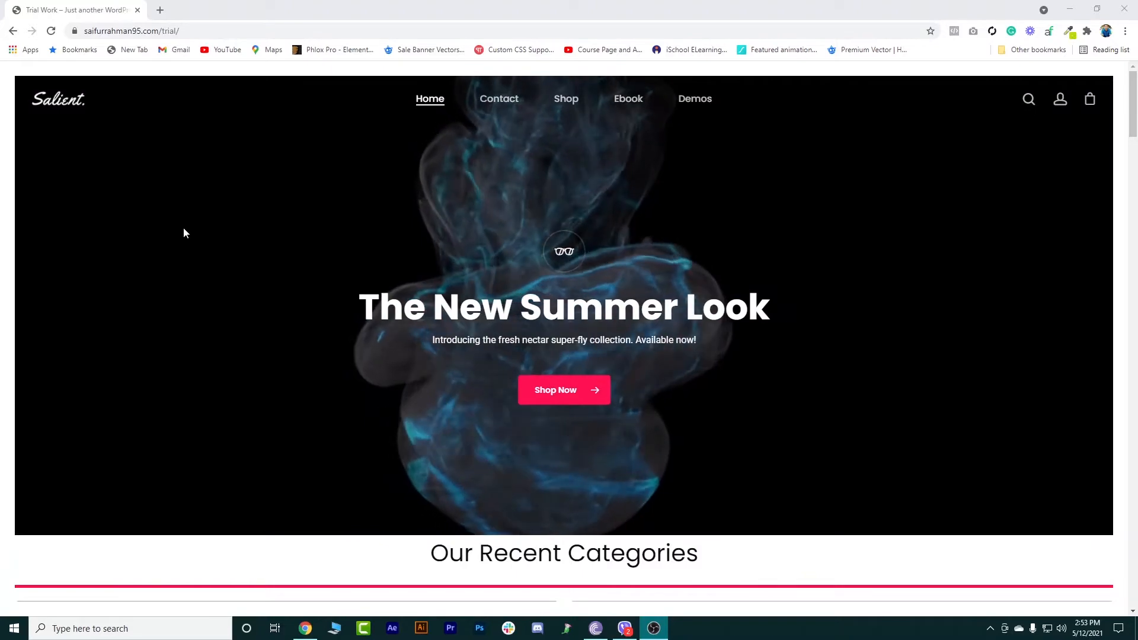
Open the domain's cPanel login page in a new tab.
click(160, 10)
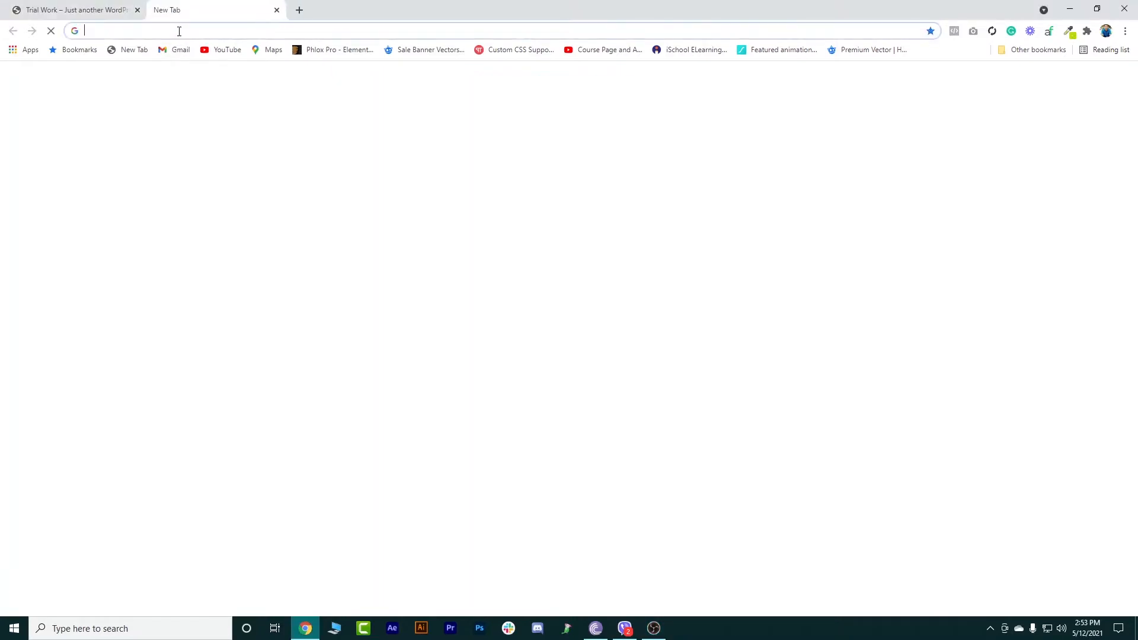
text(sa)
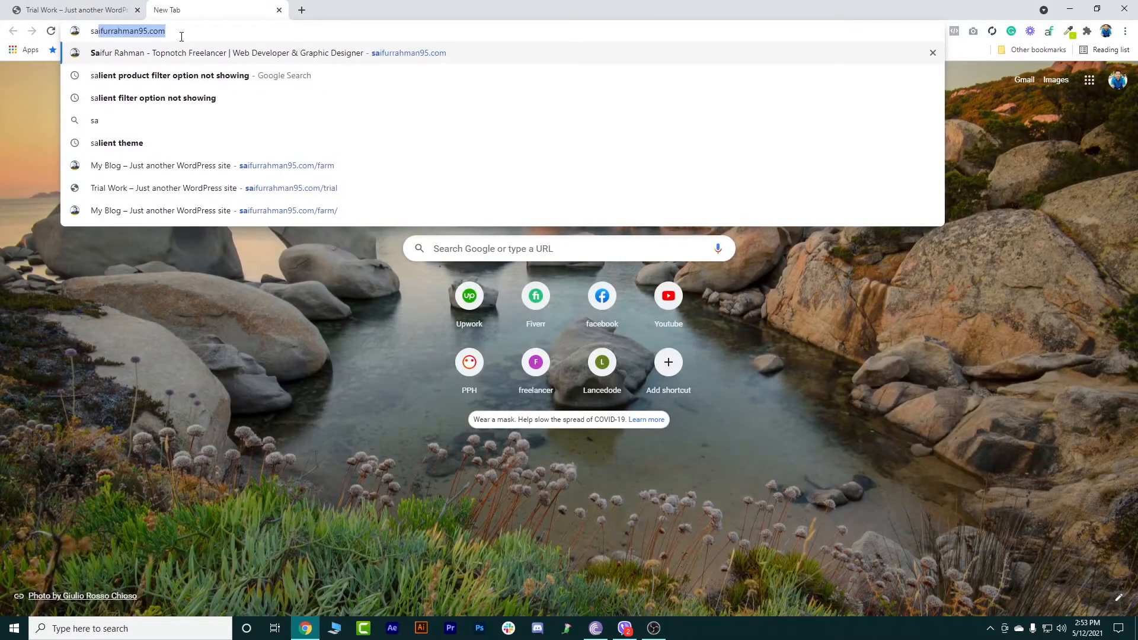
key(End)
text(/)
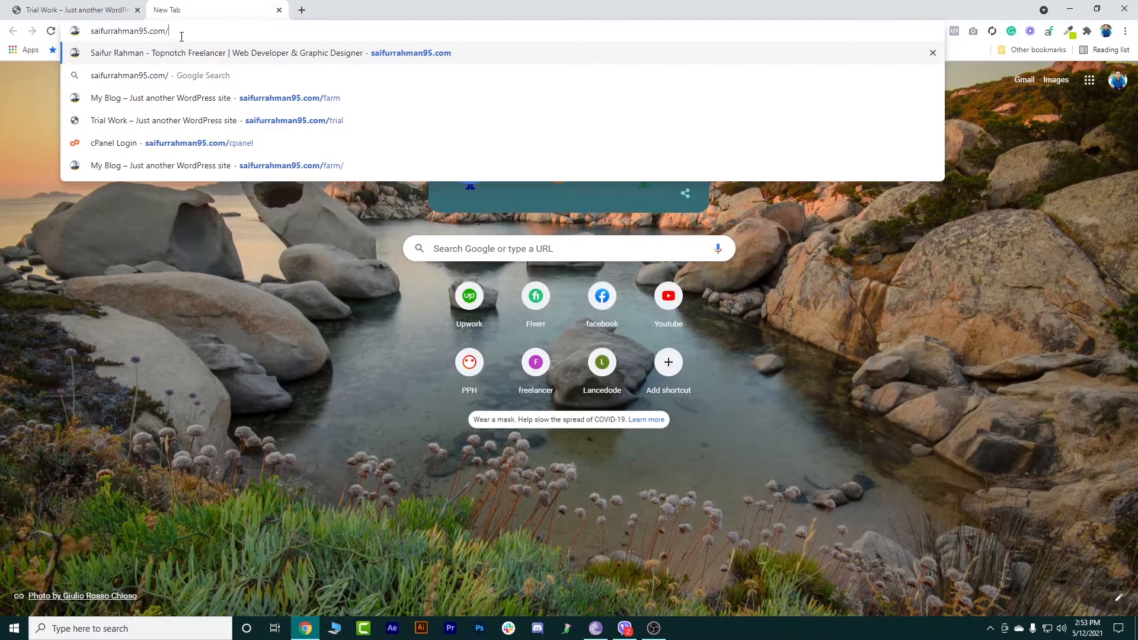
text(cpane)
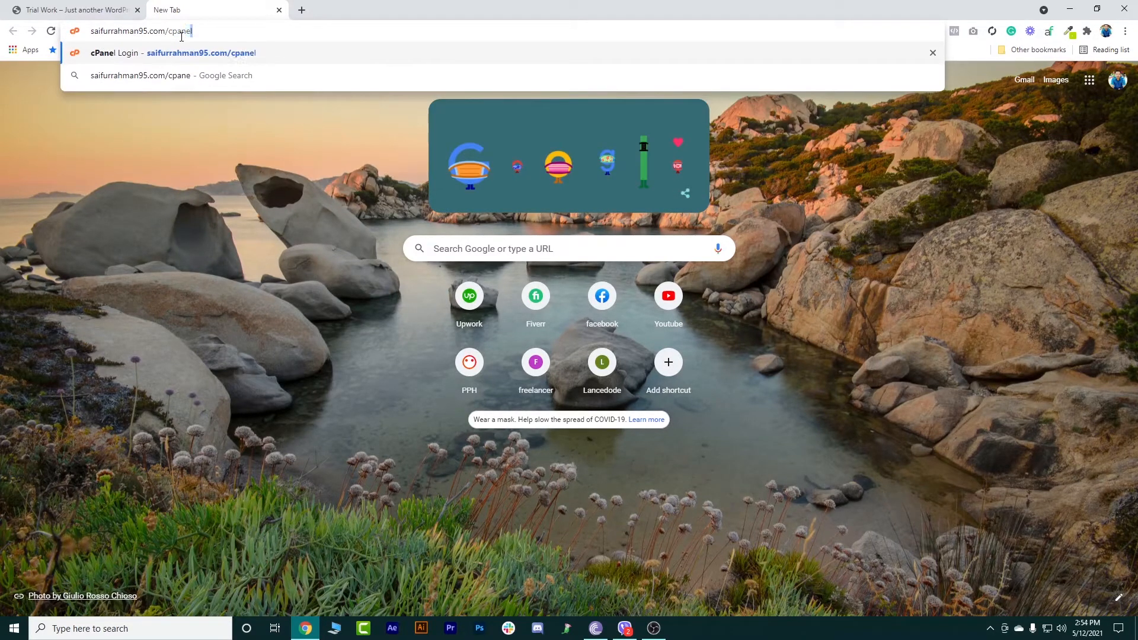
text(l)
key(Return)
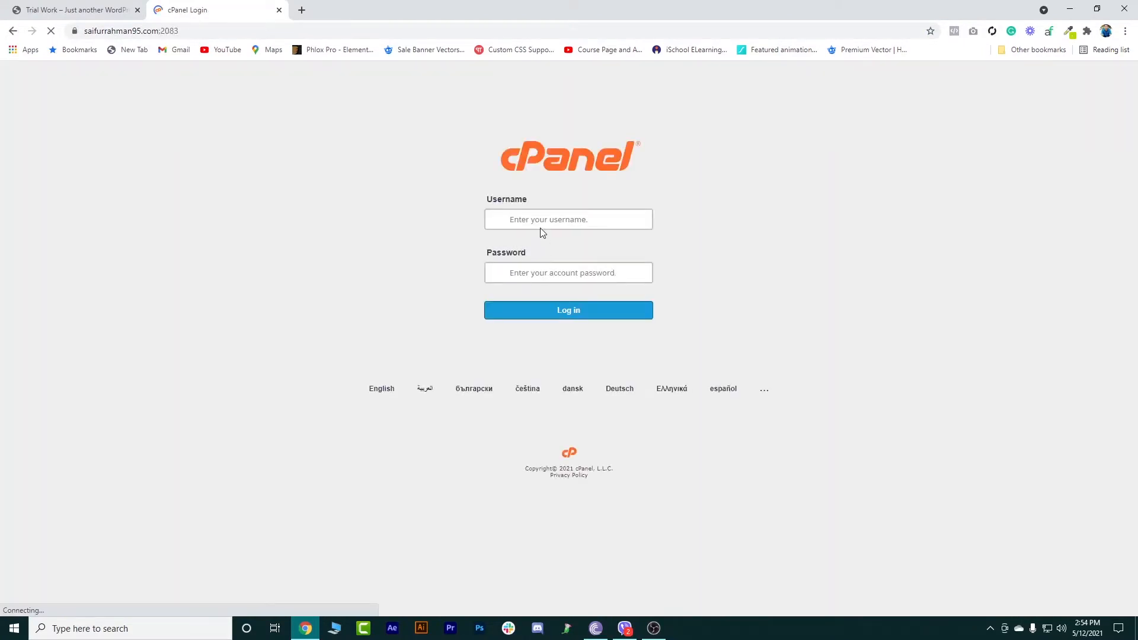
Log in to cPanel using the saved username and account password.
click(537, 223)
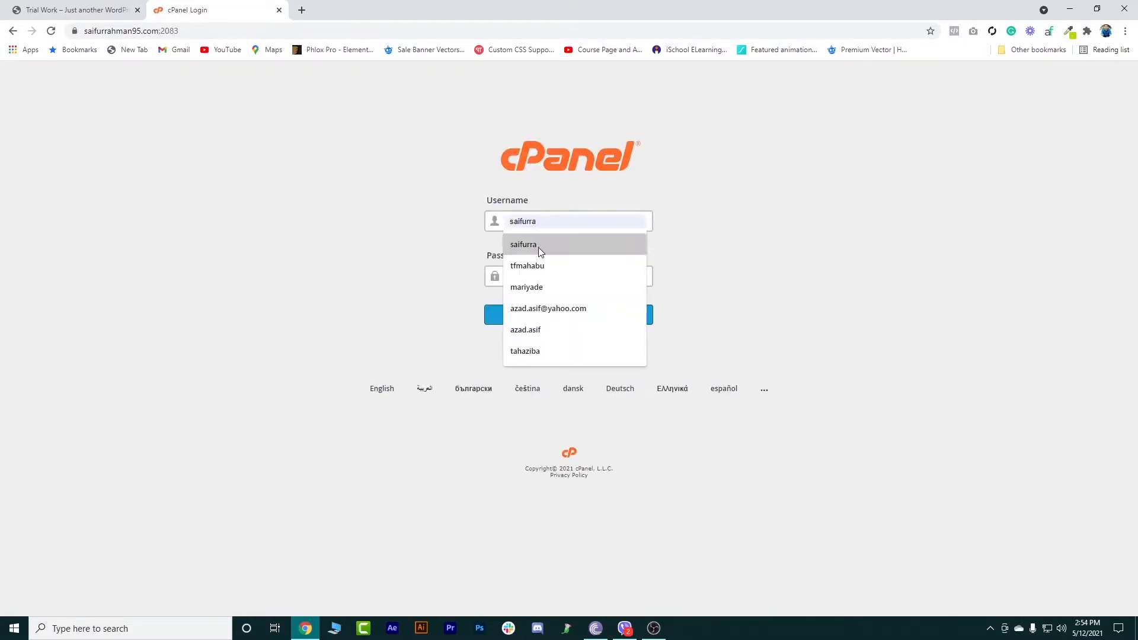
click(538, 244)
click(561, 278)
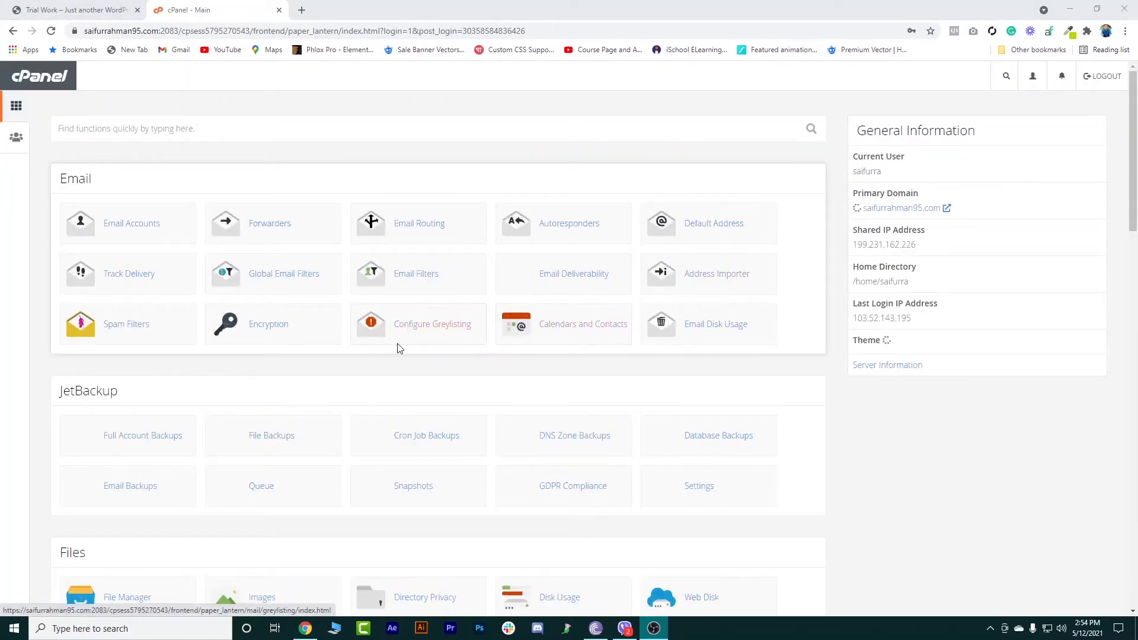
Open the File Manager from the cPanel home page.
scroll(353, 350, down, 4)
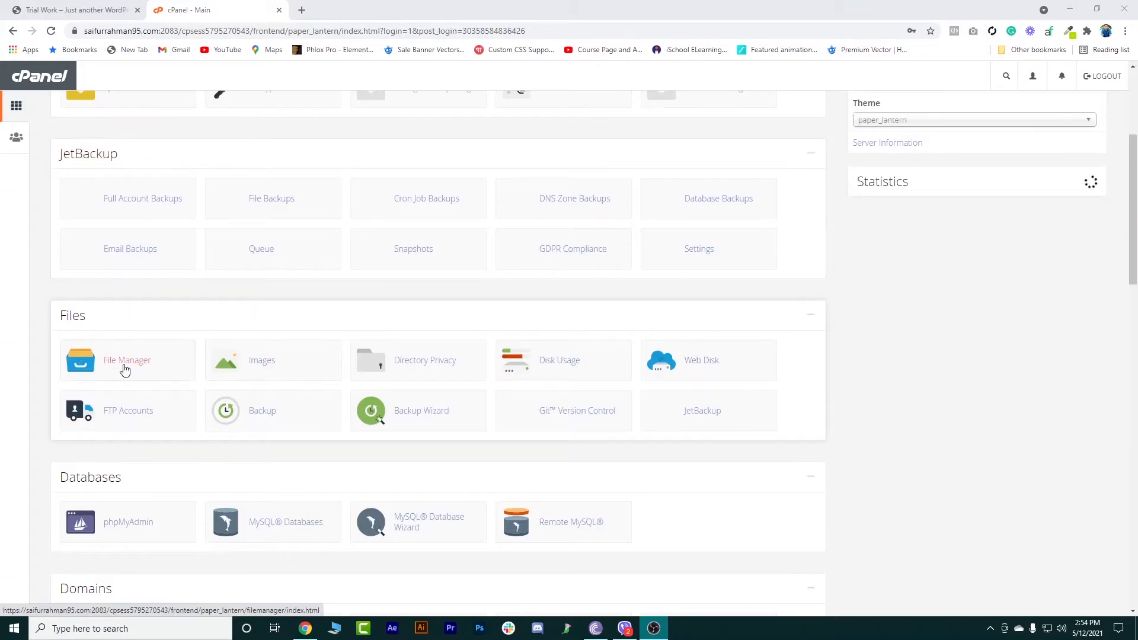
click(124, 368)
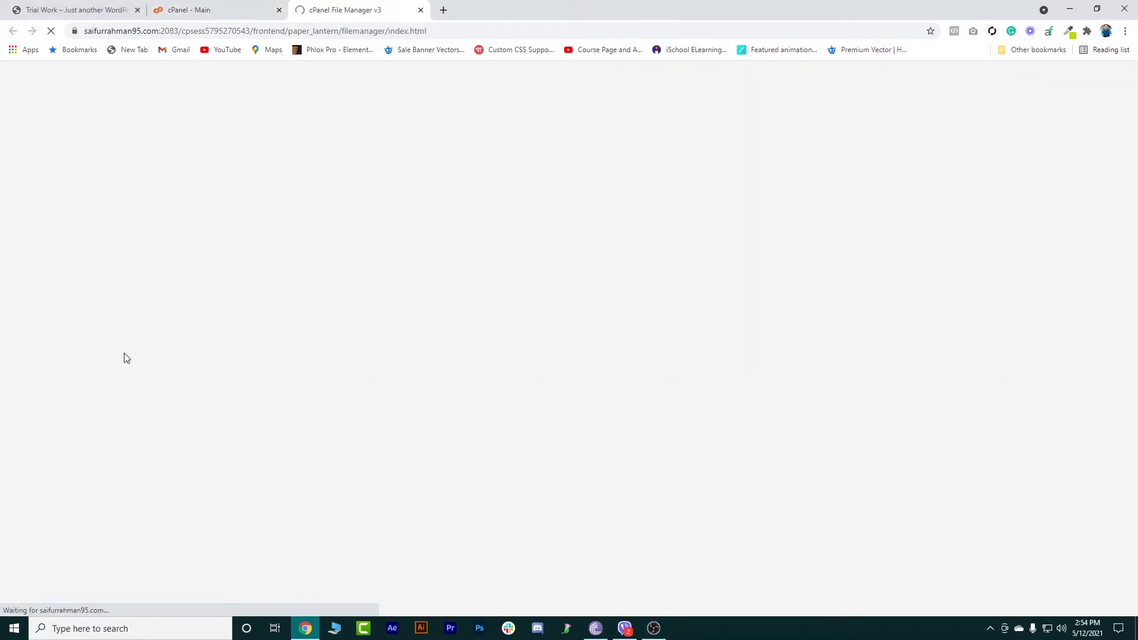
click(89, 10)
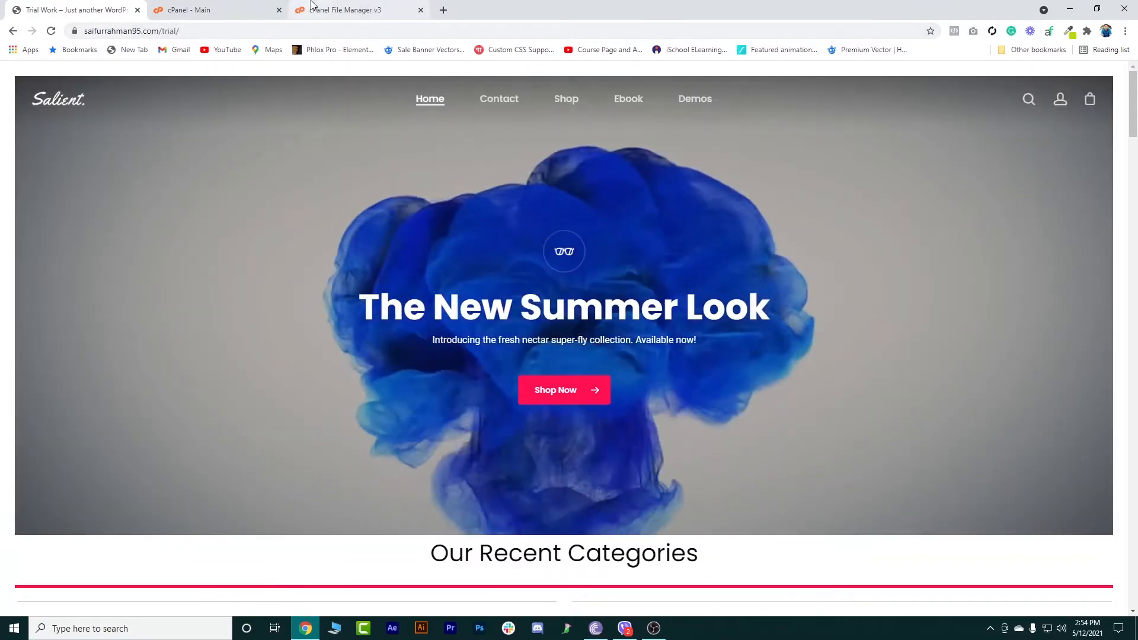
click(316, 7)
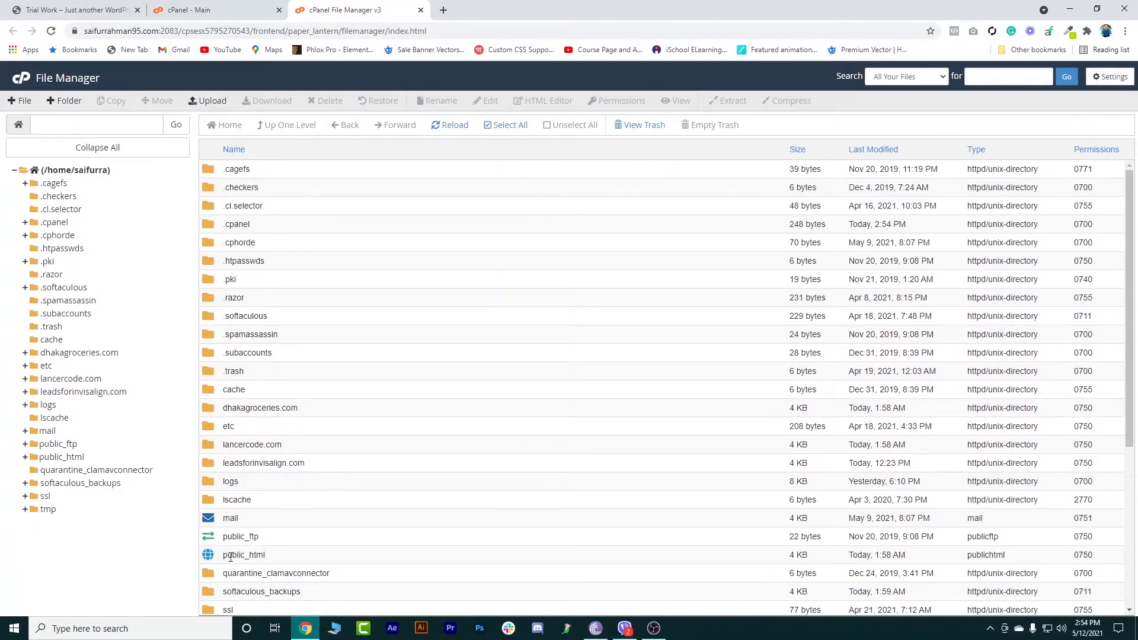
Open public_html and compress the trial folder into a Zip archive named trial.zip, then close the results.
double_click(214, 557)
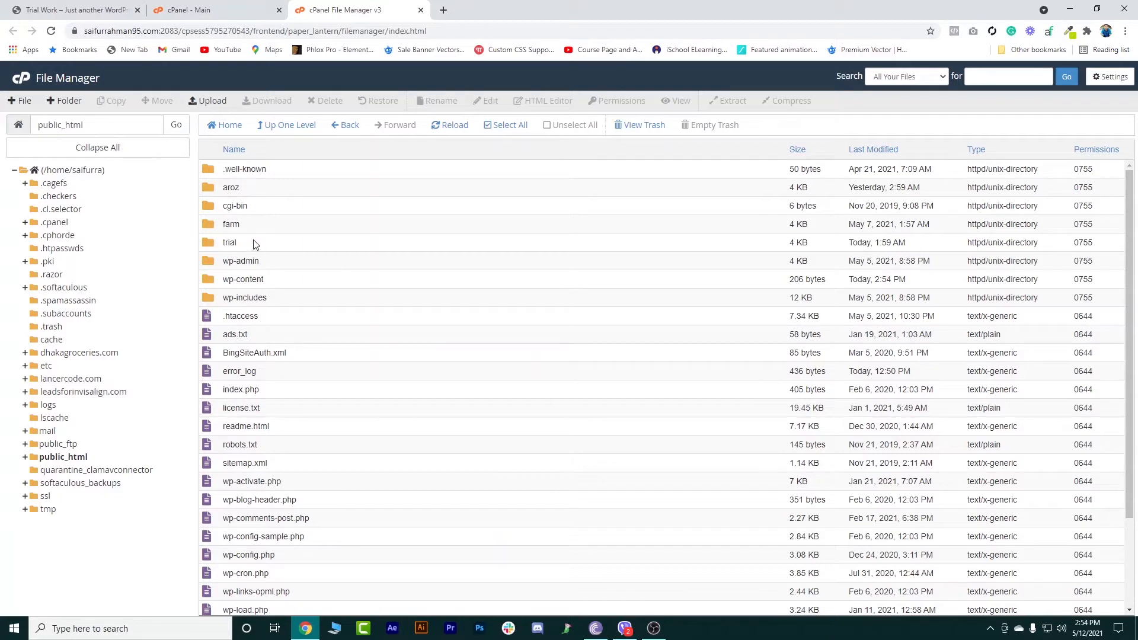
right_click(218, 247)
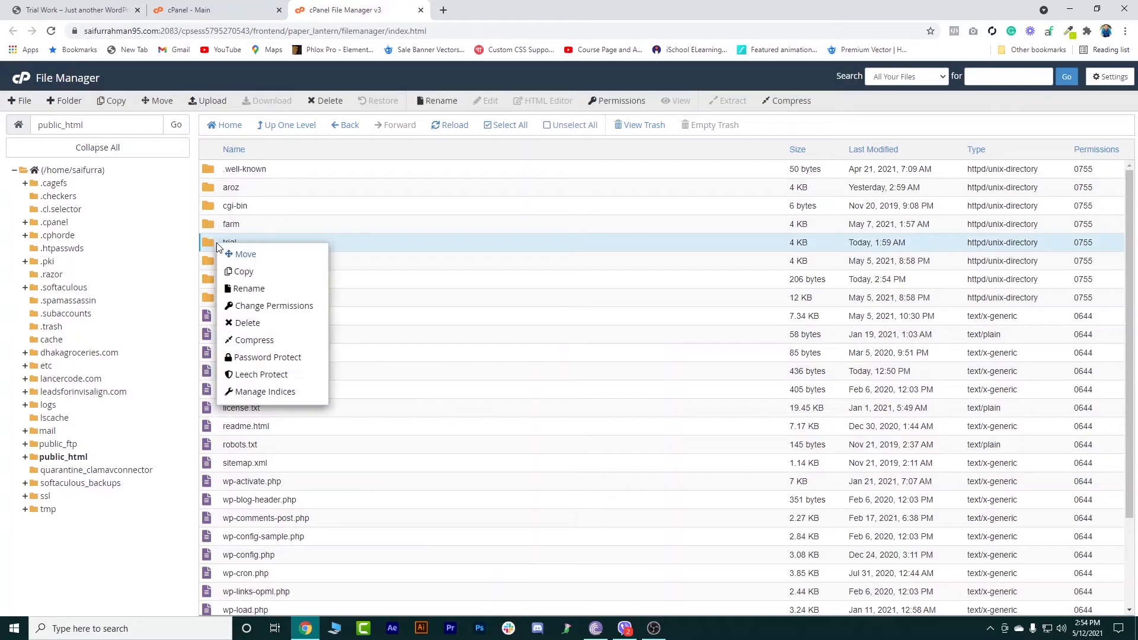
click(254, 335)
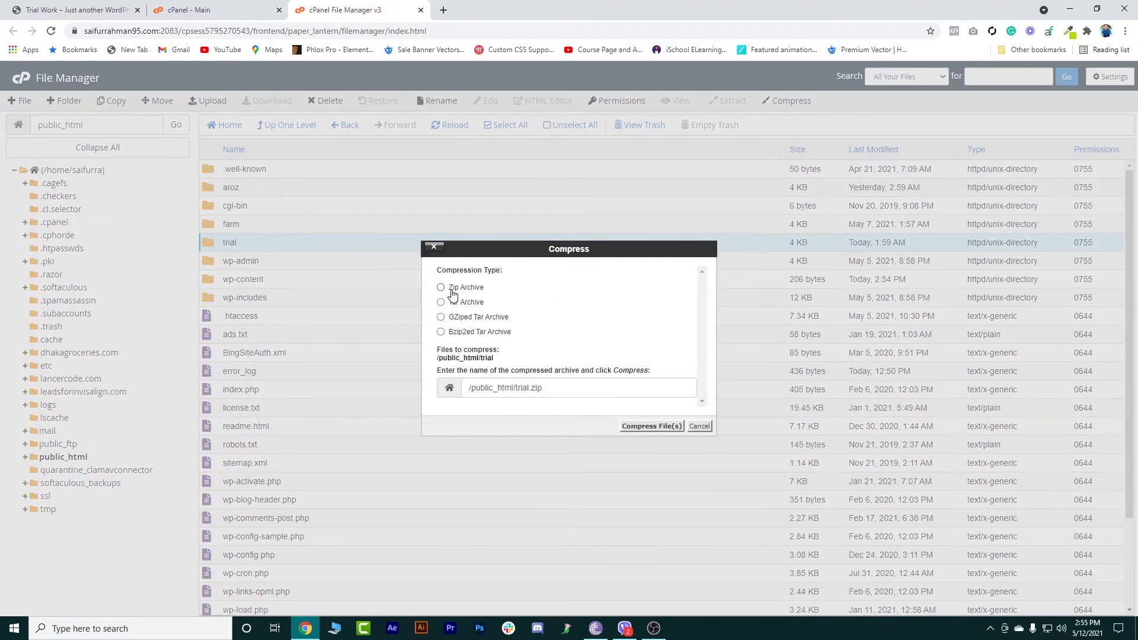
click(452, 289)
click(639, 426)
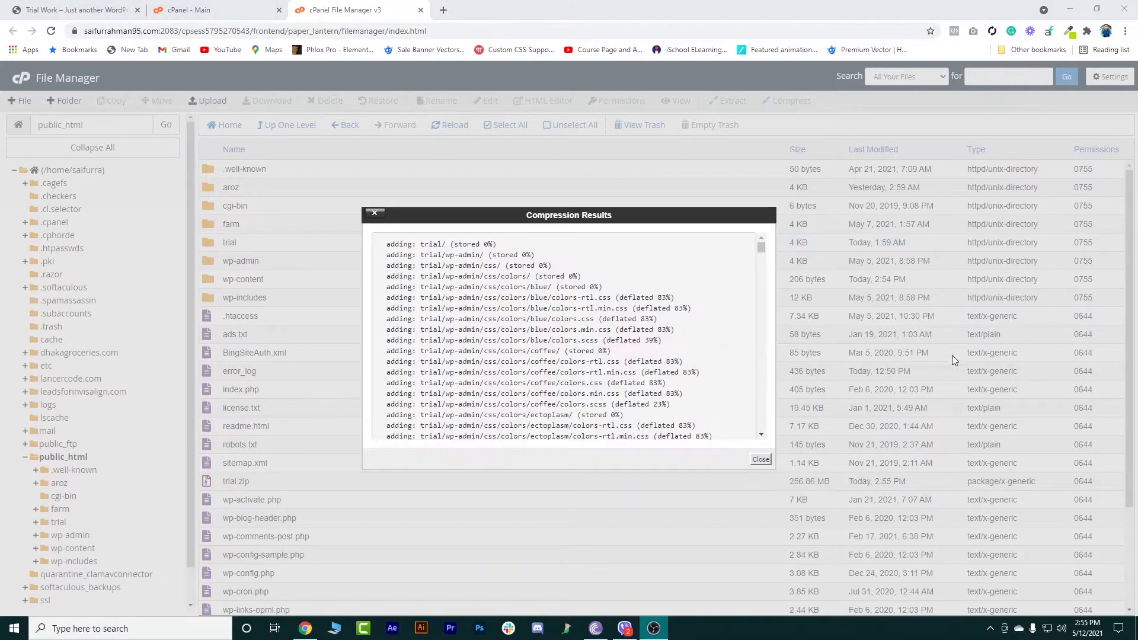
scroll(635, 339, down, 15)
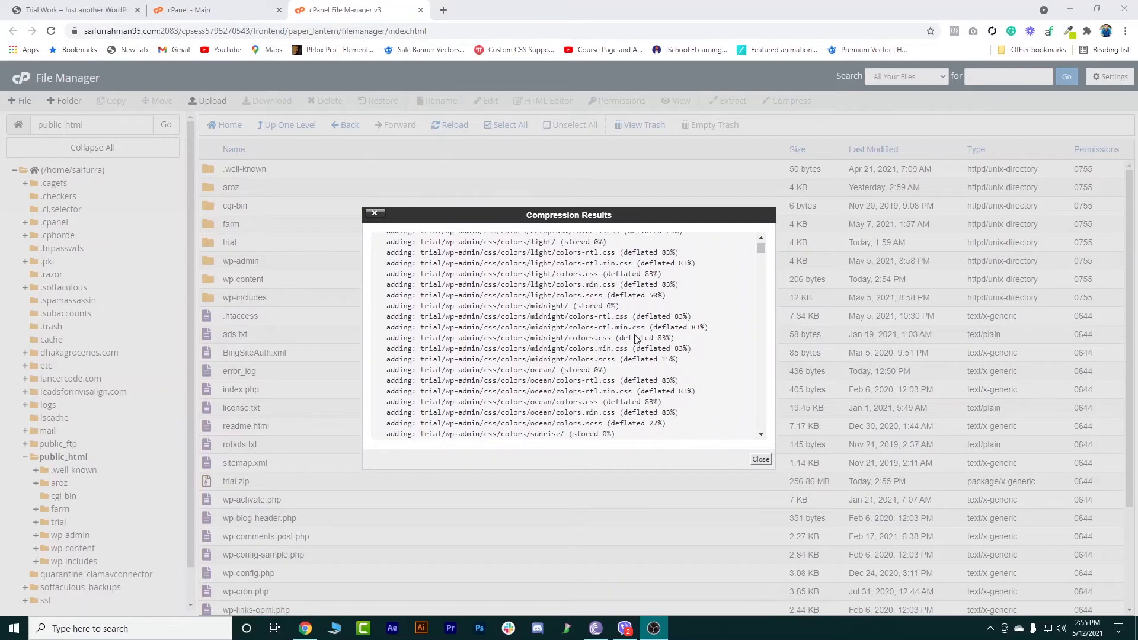
scroll(635, 337, down, 4)
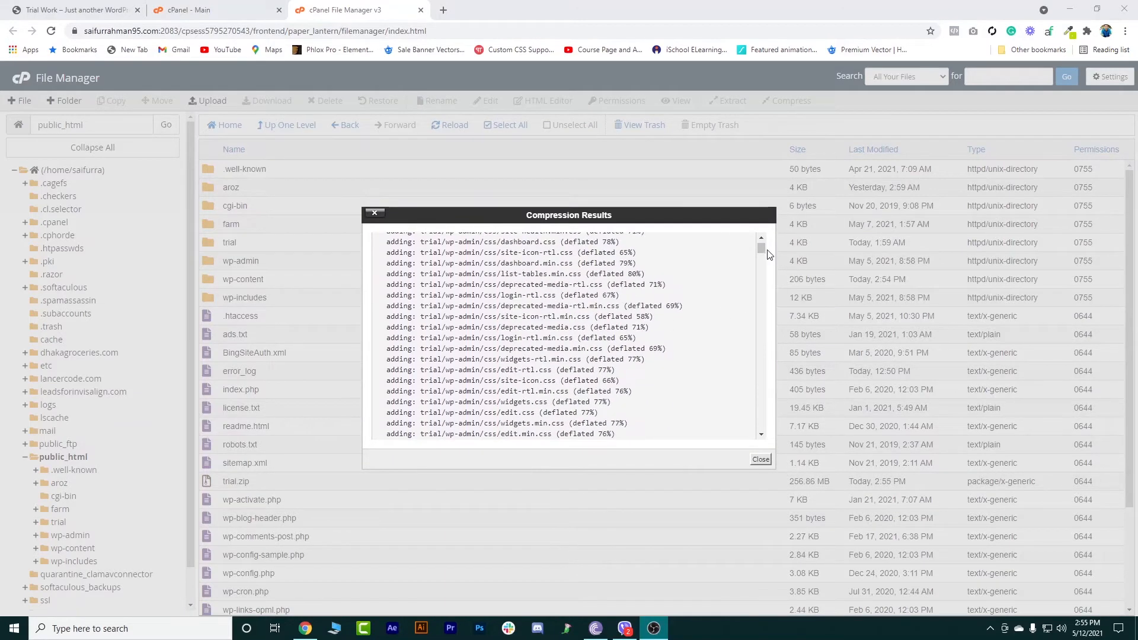
drag(761, 249, 761, 425)
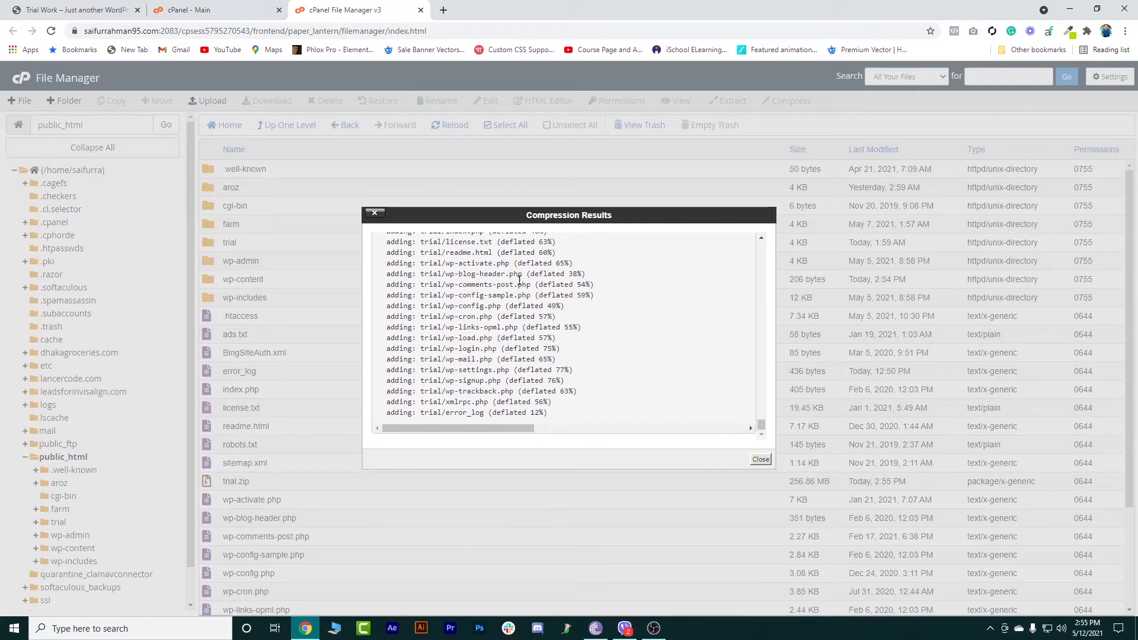
click(761, 459)
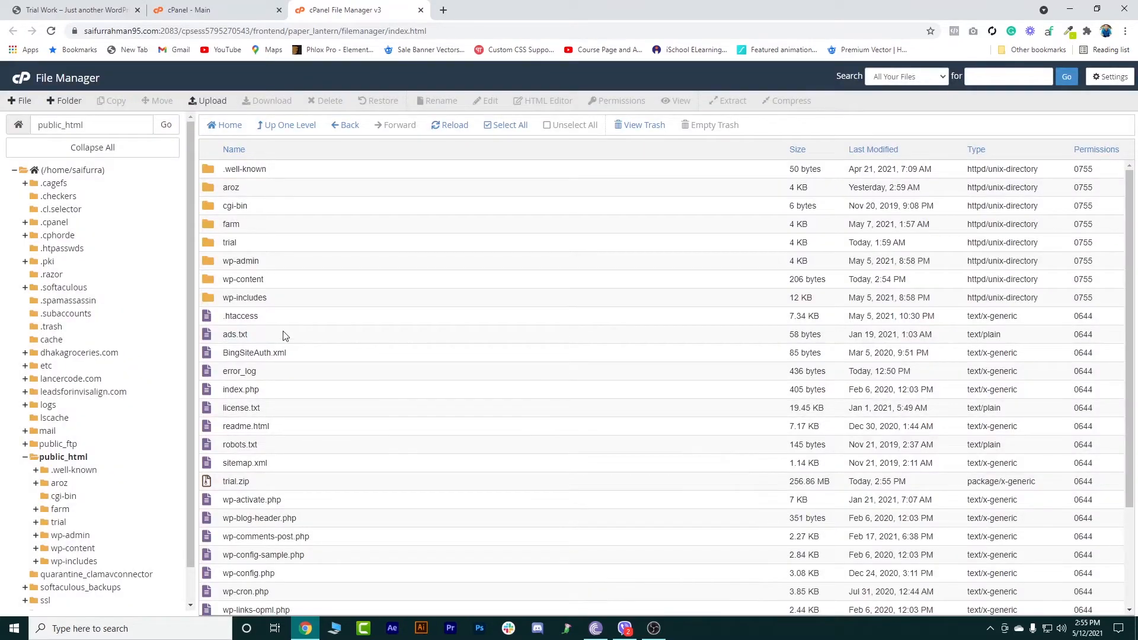
Download the trial.zip archive from public_html.
scroll(283, 336, down, 2)
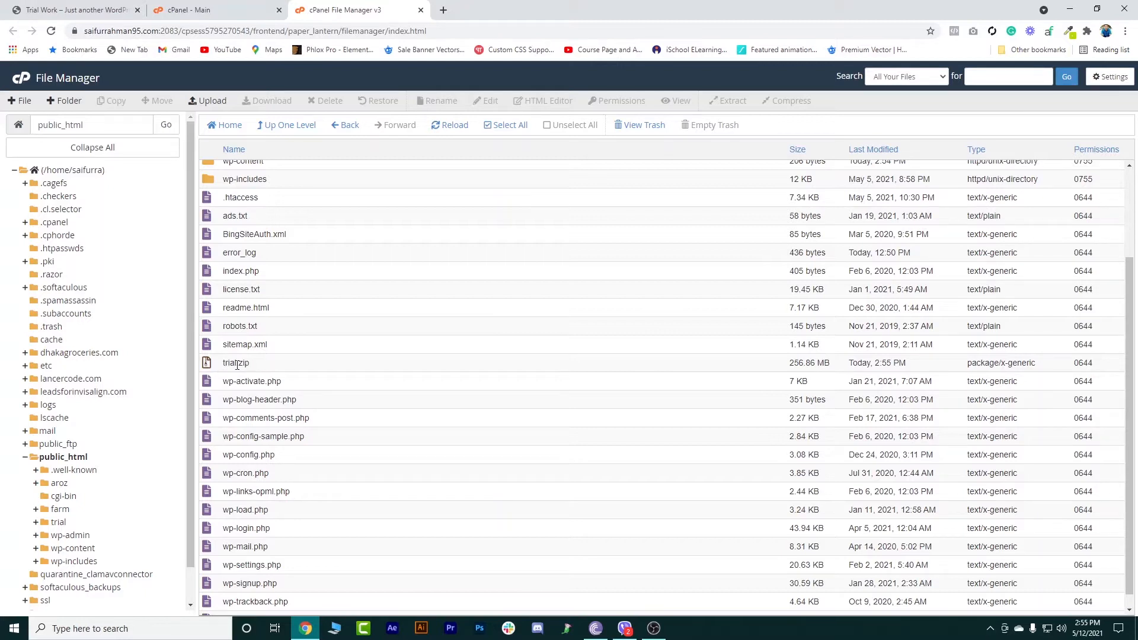
right_click(215, 368)
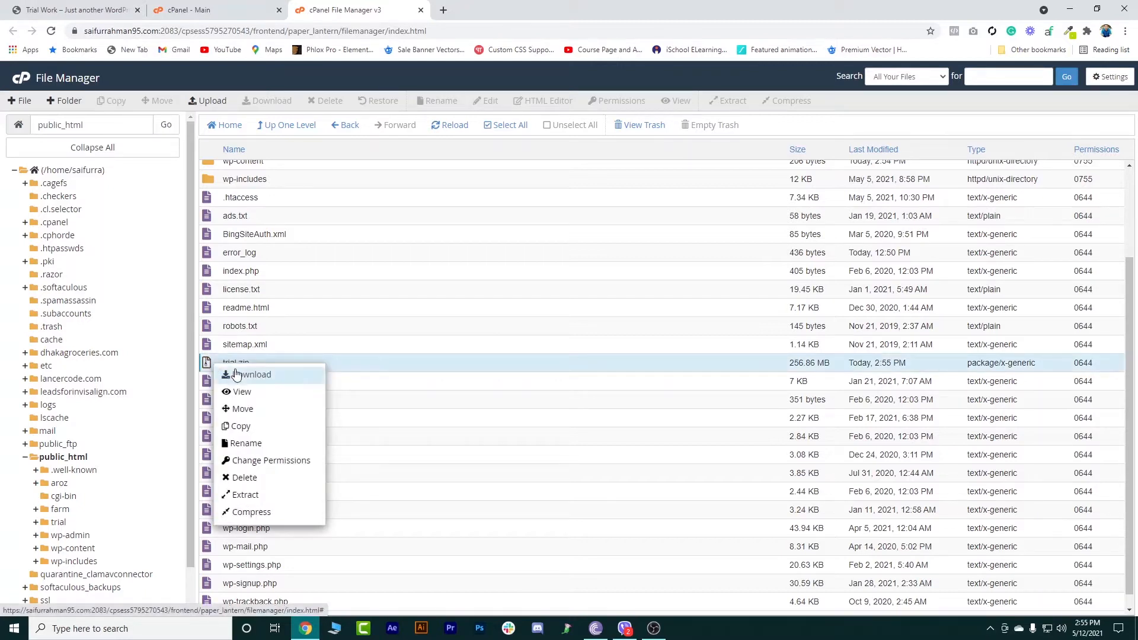
click(236, 373)
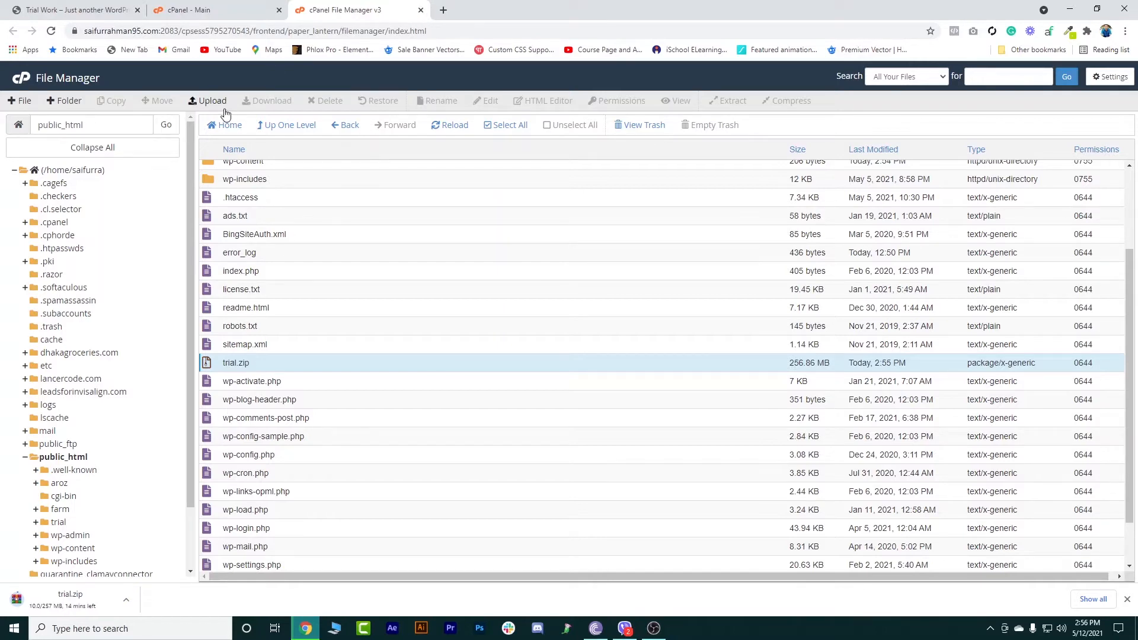
Return to the cPanel home page and open phpMyAdmin.
click(29, 79)
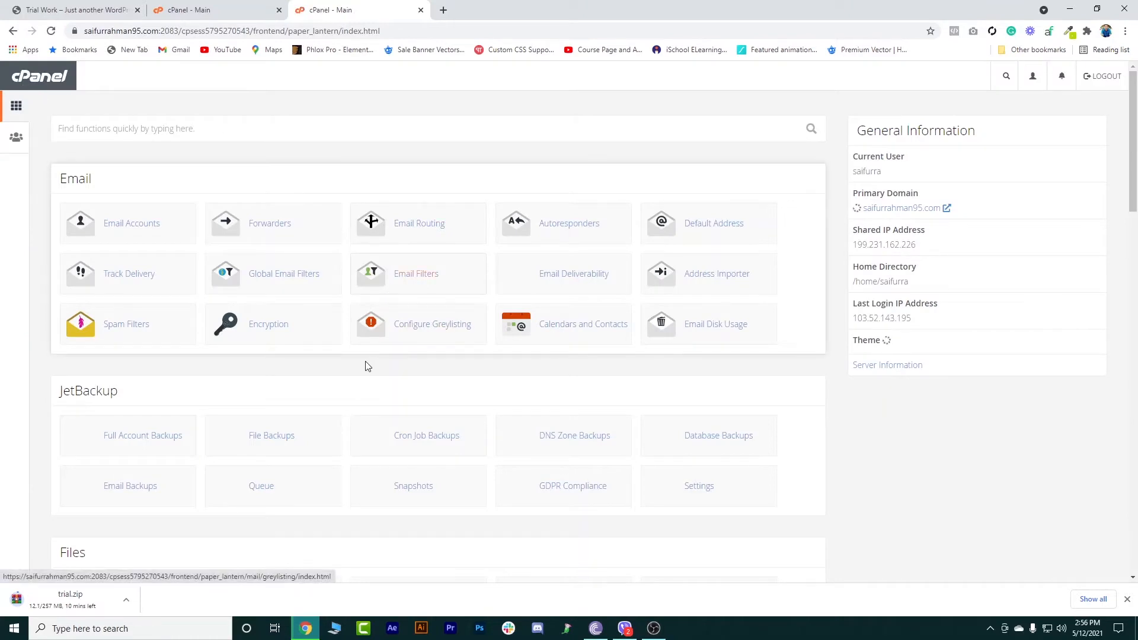
scroll(364, 364, down, 3)
scroll(364, 364, down, 3)
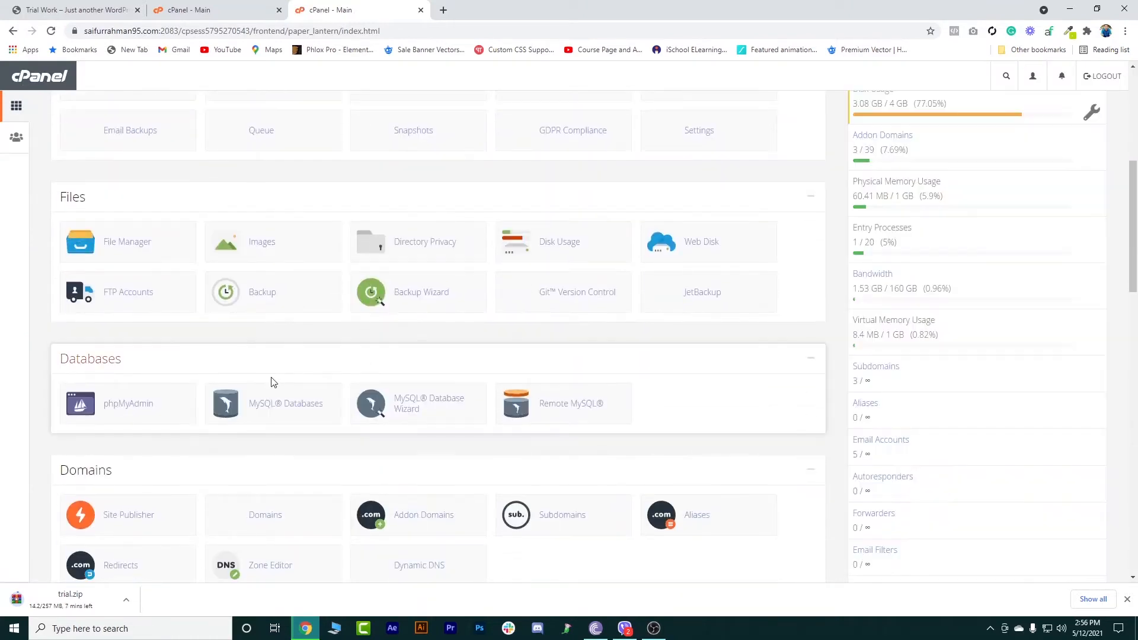
click(112, 407)
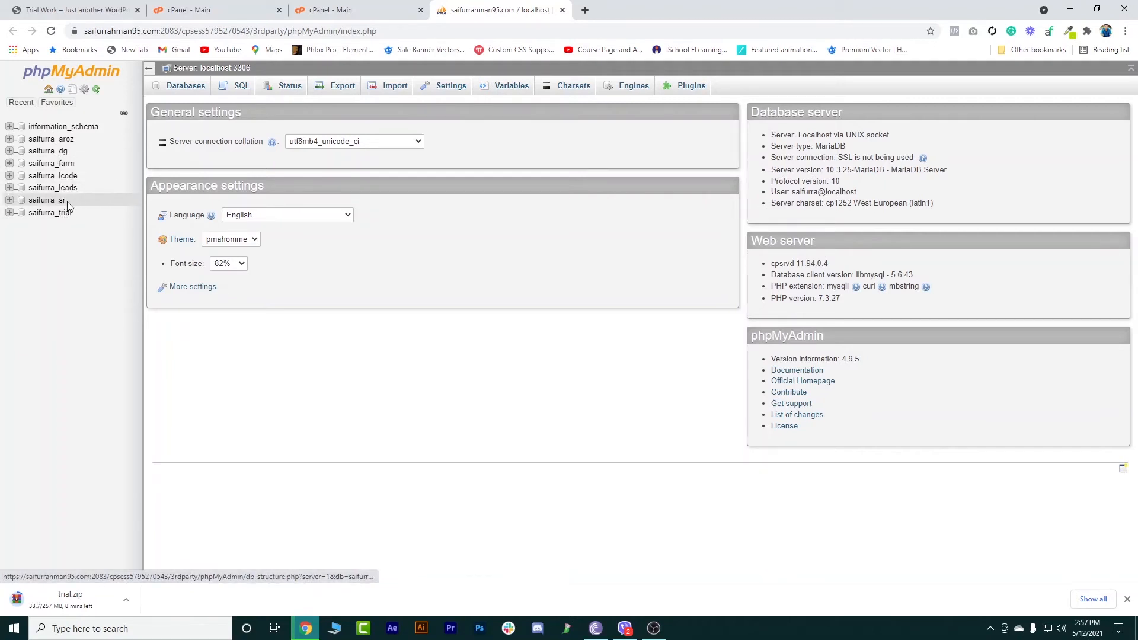
Browse the aroz_options table of the aroz database, then collapse that database.
click(51, 139)
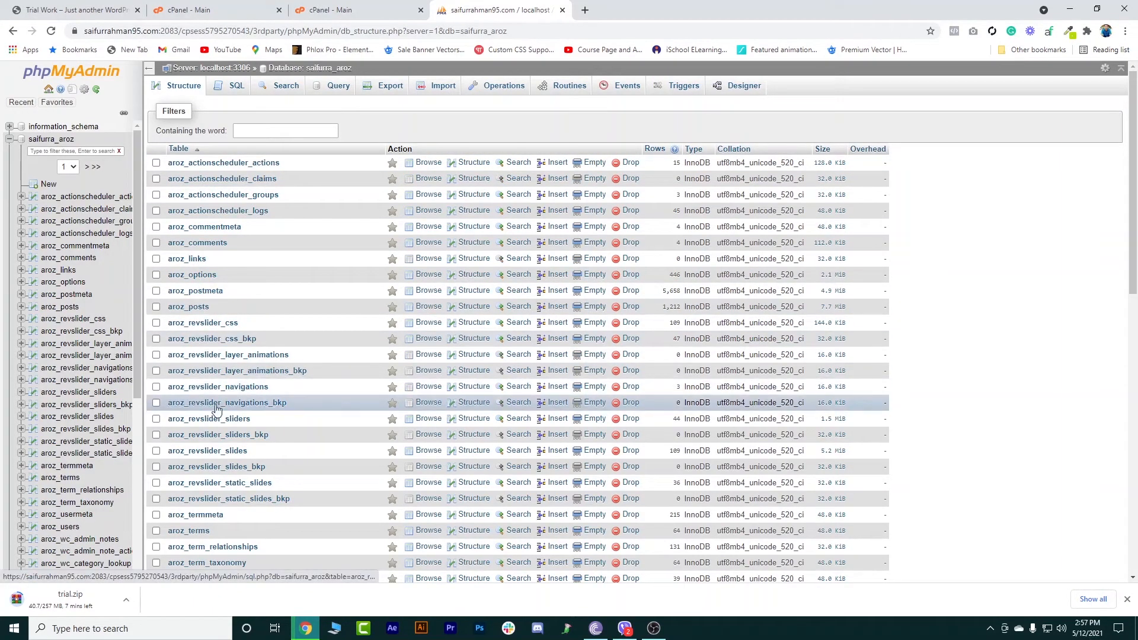
click(204, 277)
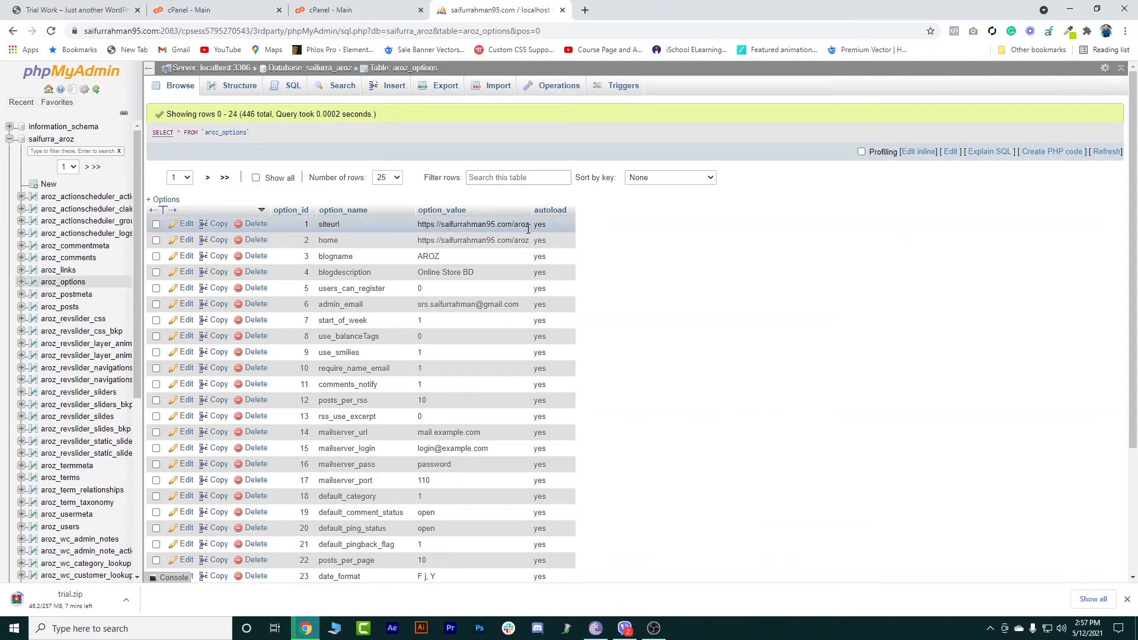
click(9, 139)
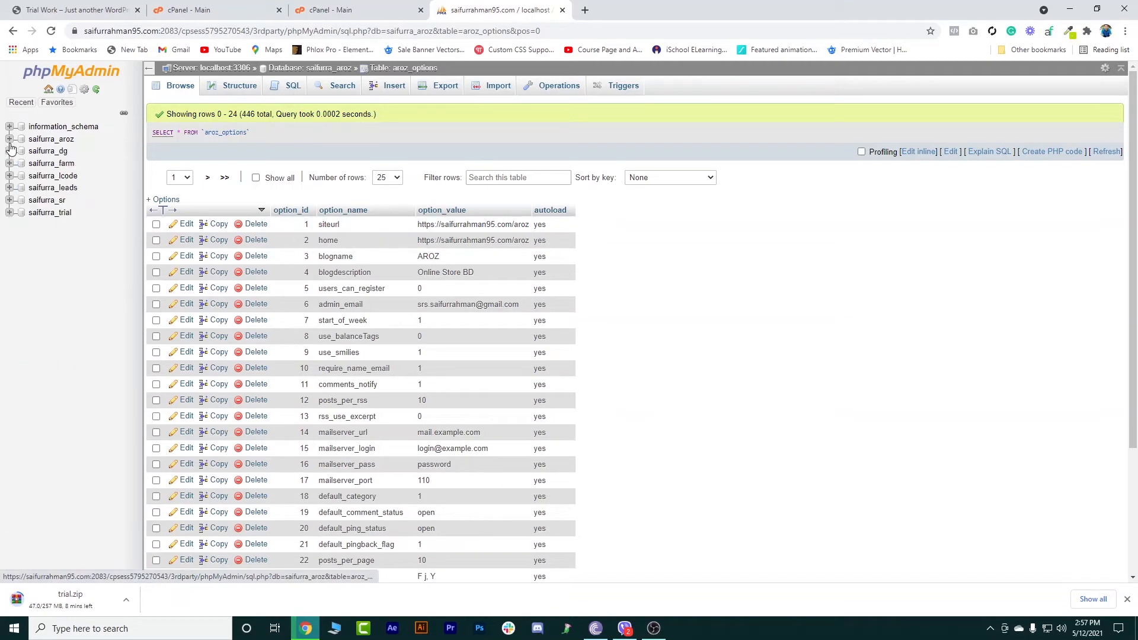
Browse the wpfe_options table of the trial database, then collapse that database.
click(43, 214)
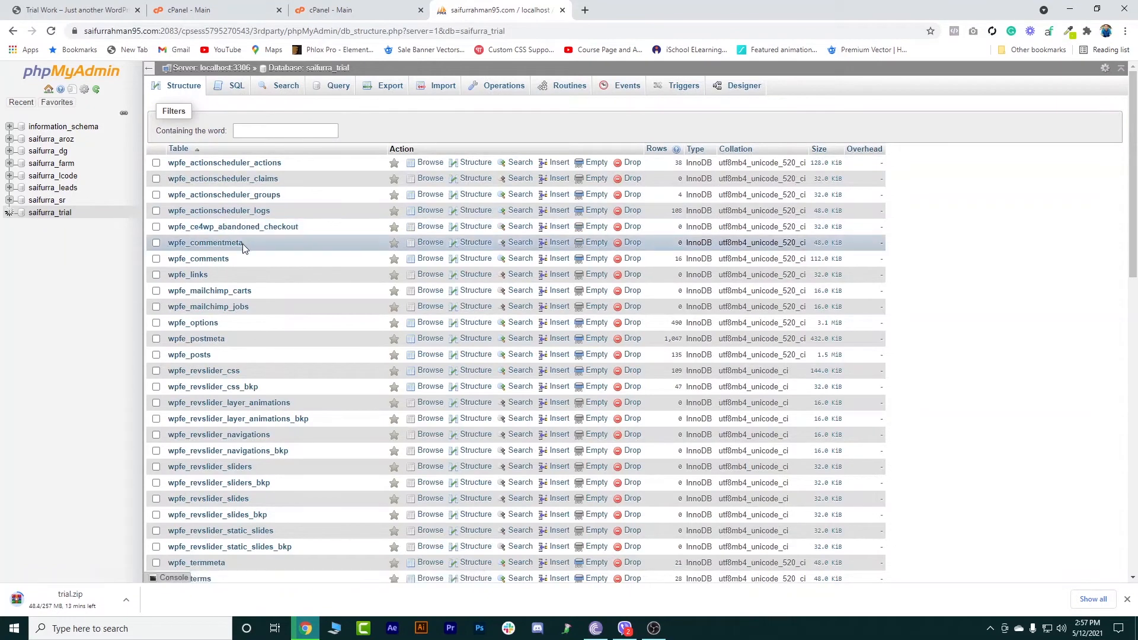
click(195, 327)
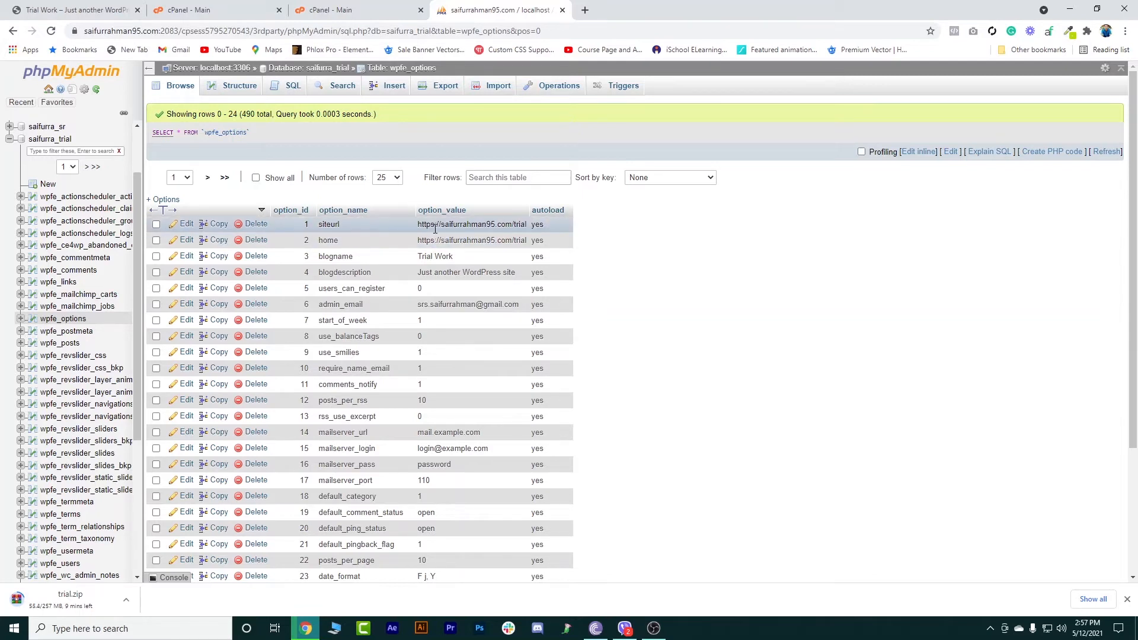
click(9, 139)
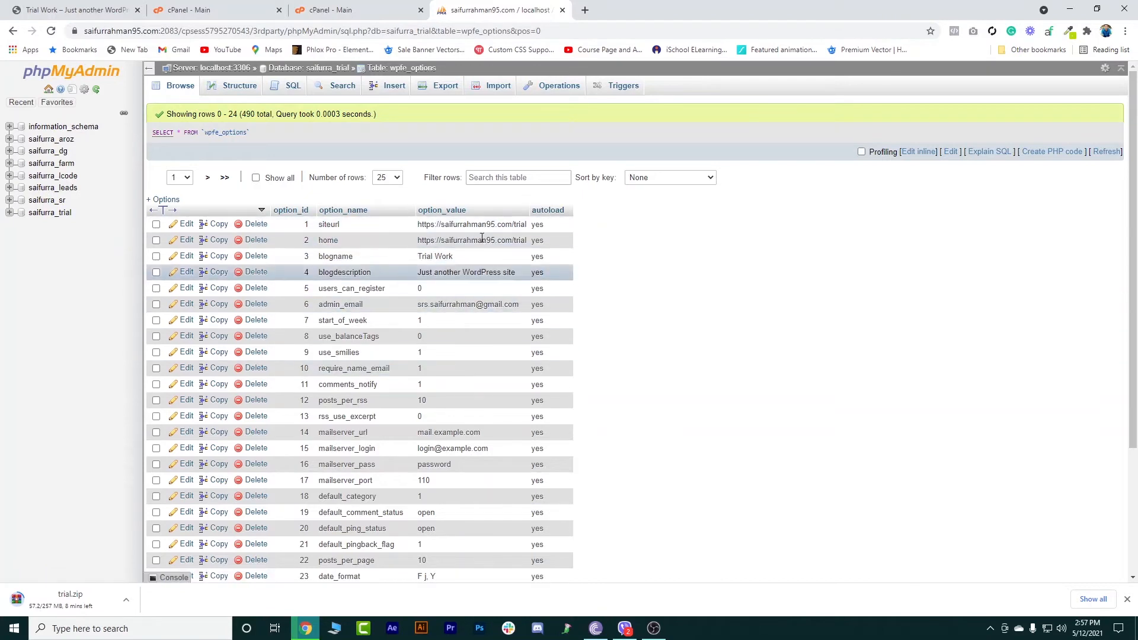
Export the saifurra_trial database as an SQL file using the quick export method.
click(50, 214)
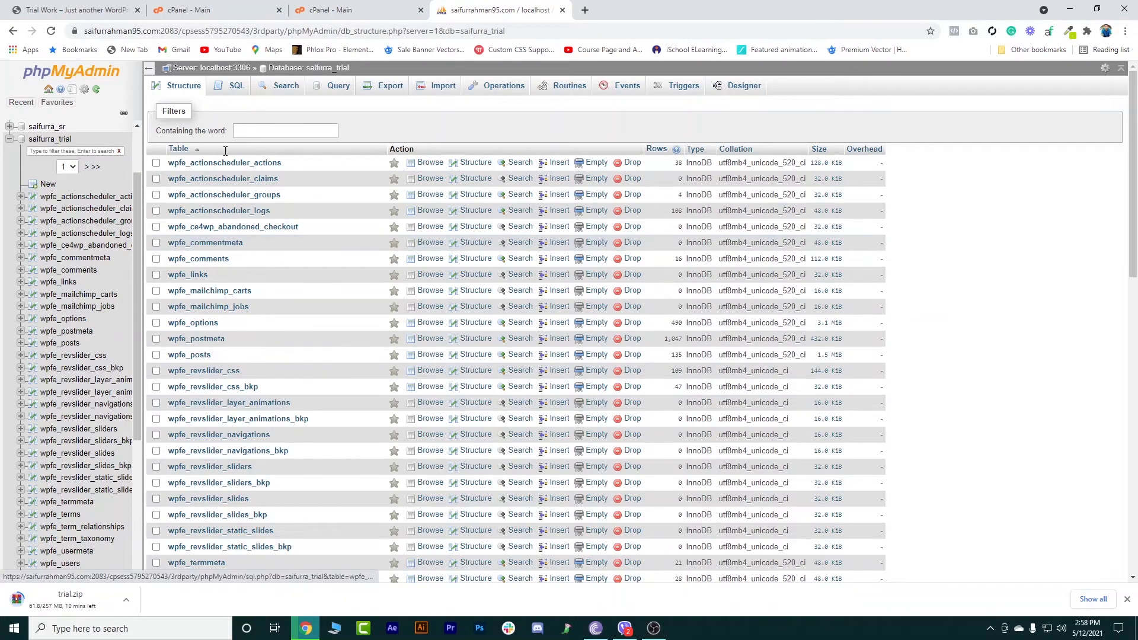
click(390, 88)
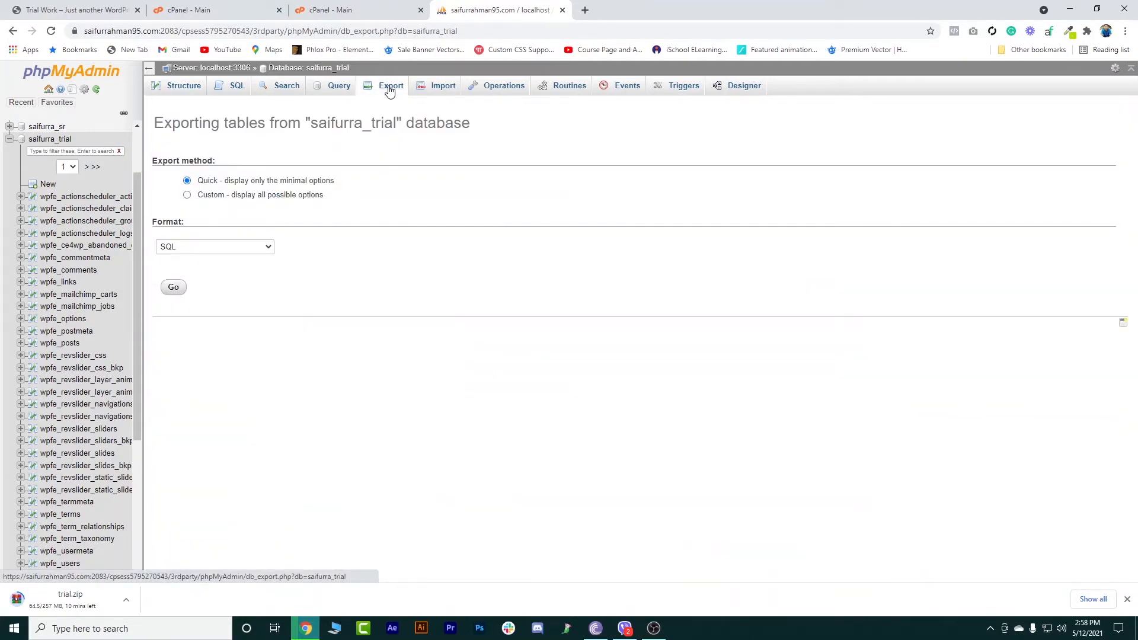
click(190, 254)
click(199, 371)
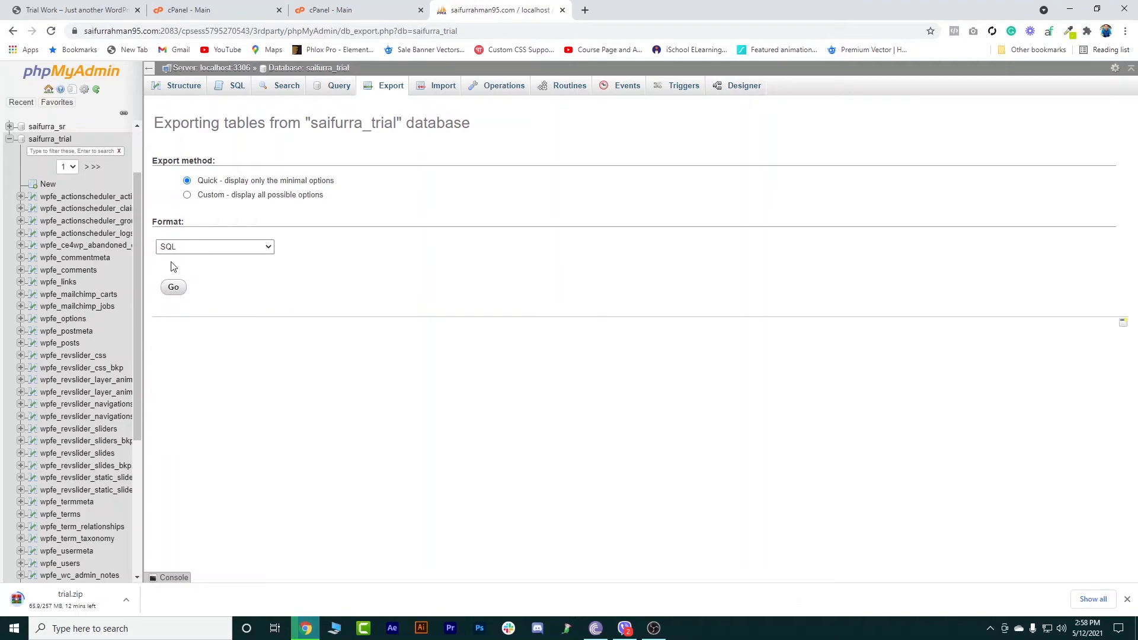
click(178, 294)
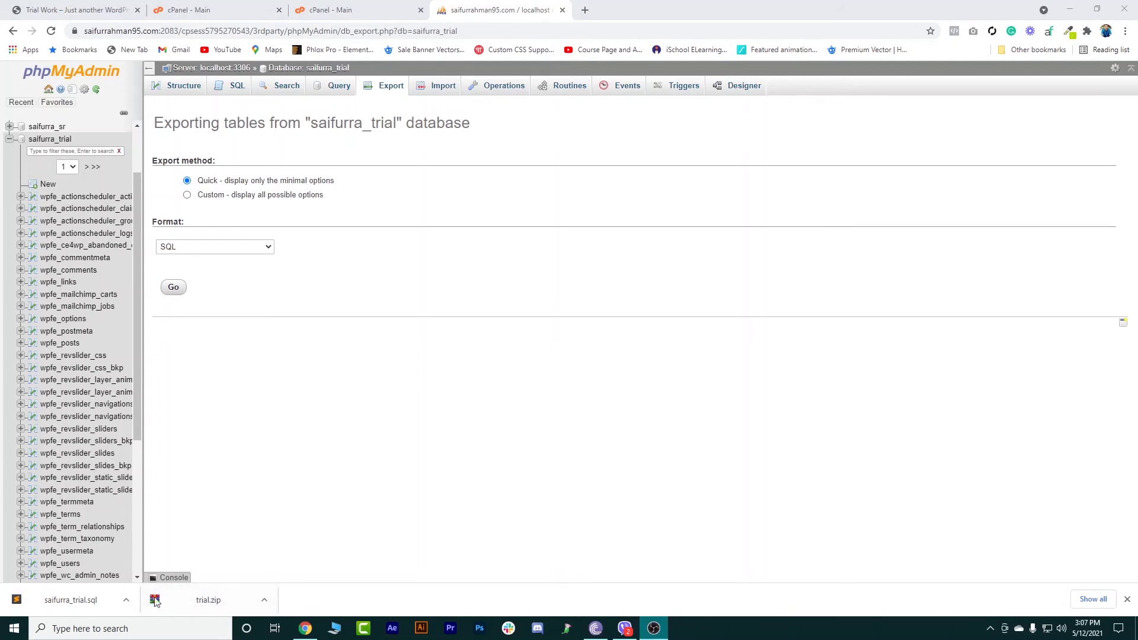
Open the downloaded trial.zip from the Downloads folder and examine the contents of its trial folder.
right_click(200, 600)
click(237, 569)
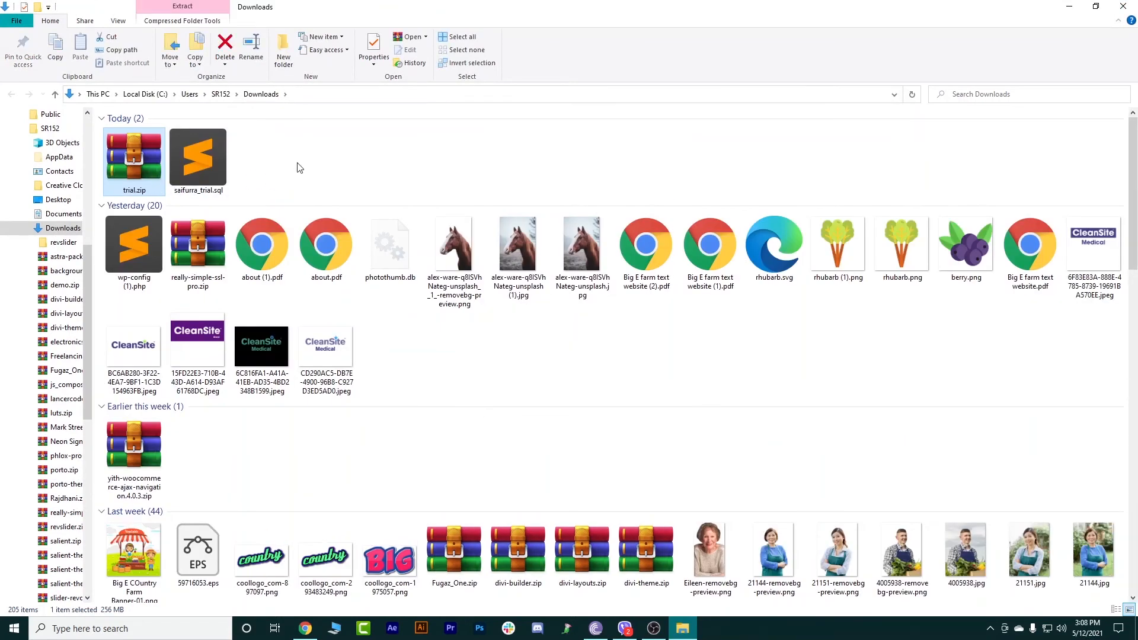
double_click(133, 162)
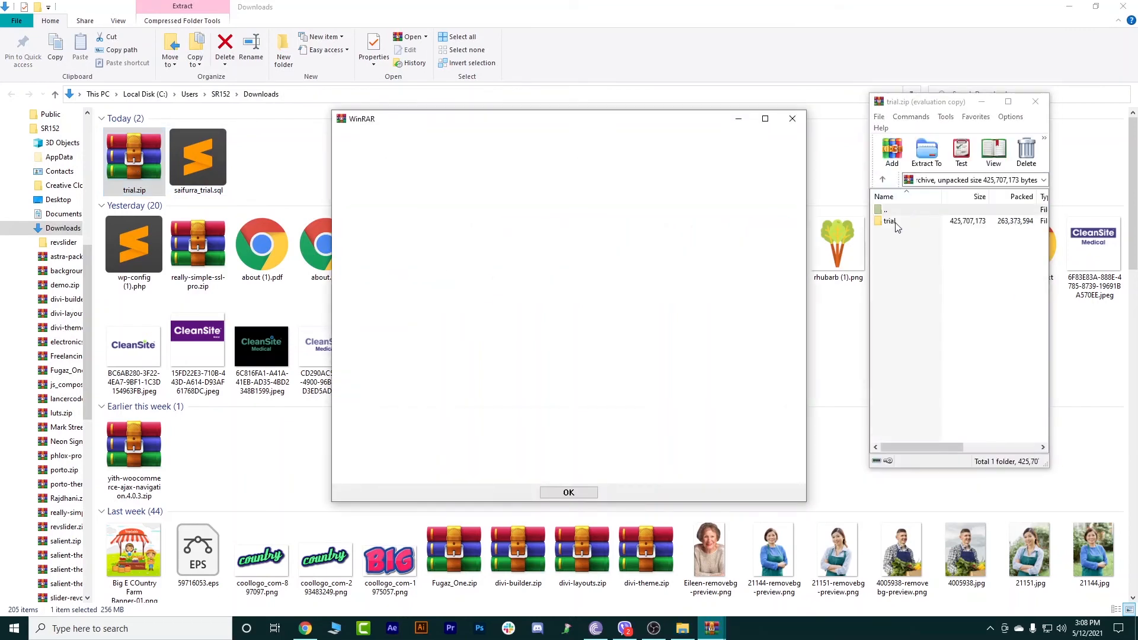
click(792, 118)
double_click(905, 218)
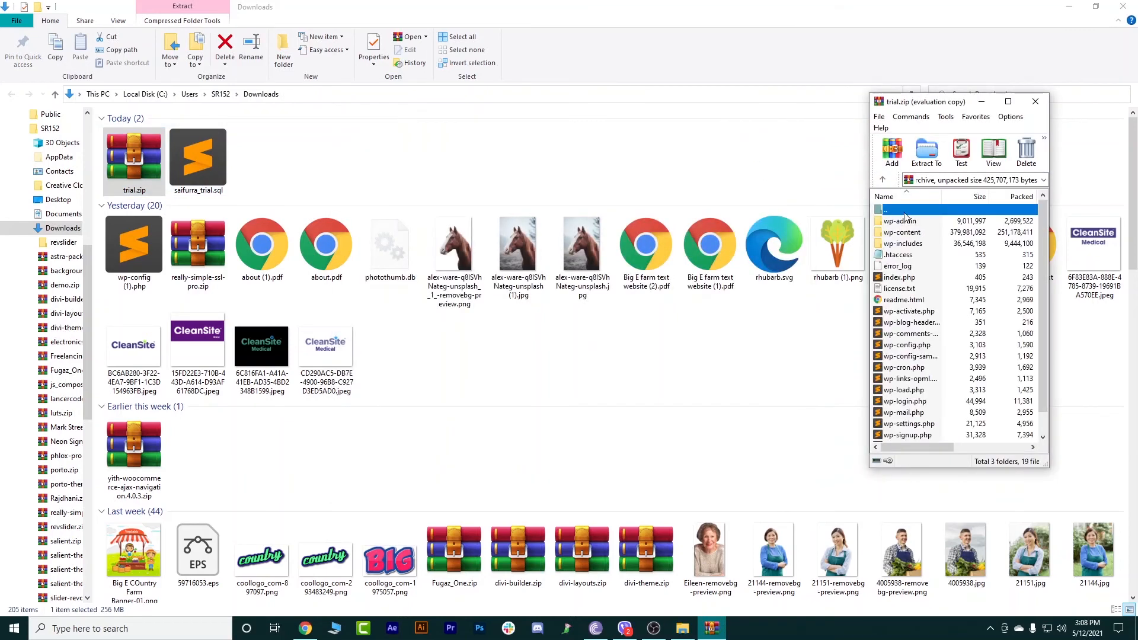
click(1007, 101)
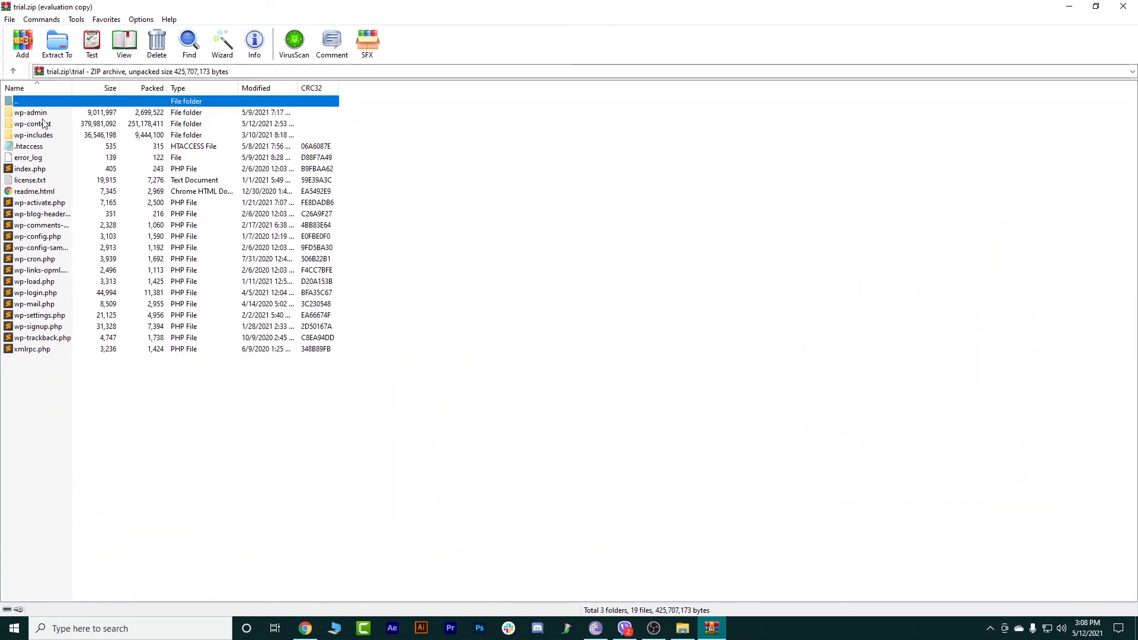
click(1122, 7)
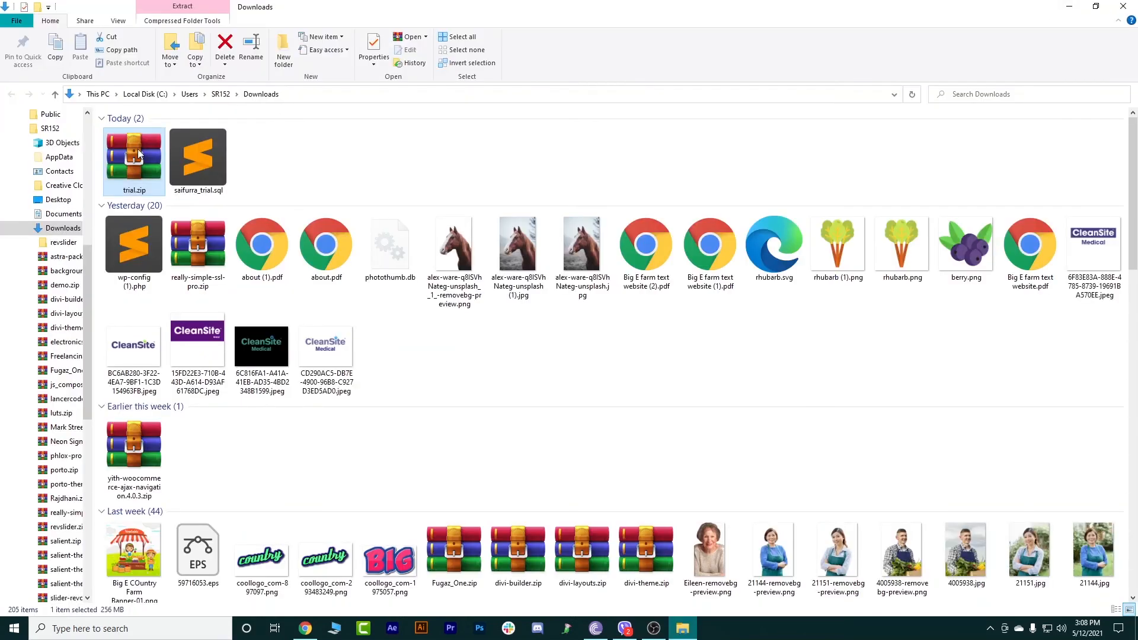
Select both trial.zip and saifurra_trial.sql together in the Downloads folder.
click(198, 159)
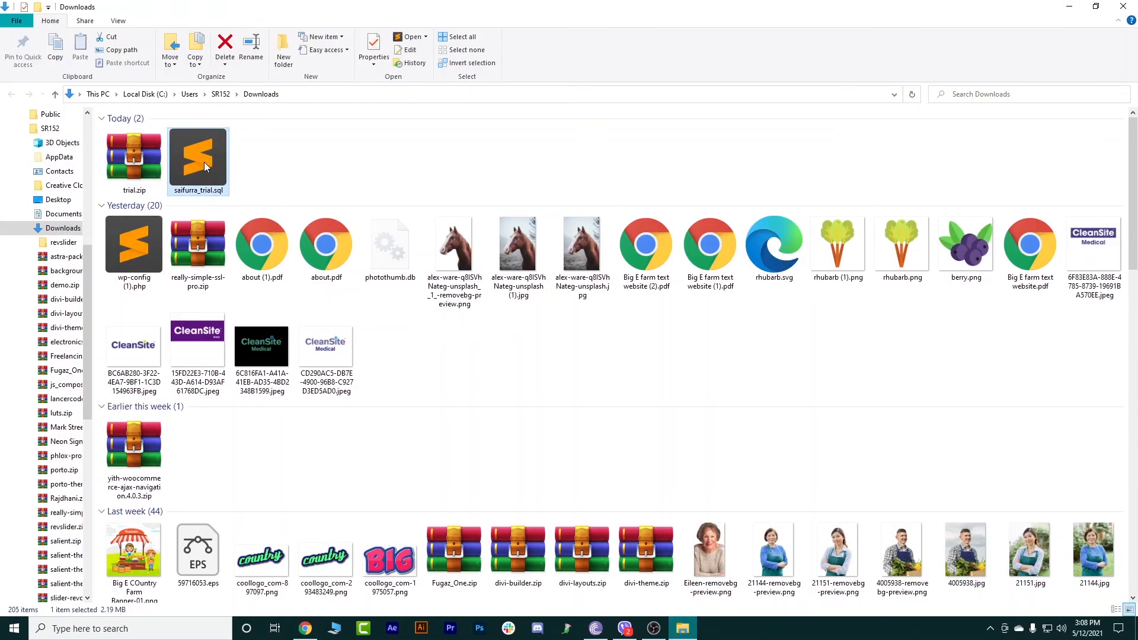
click(260, 172)
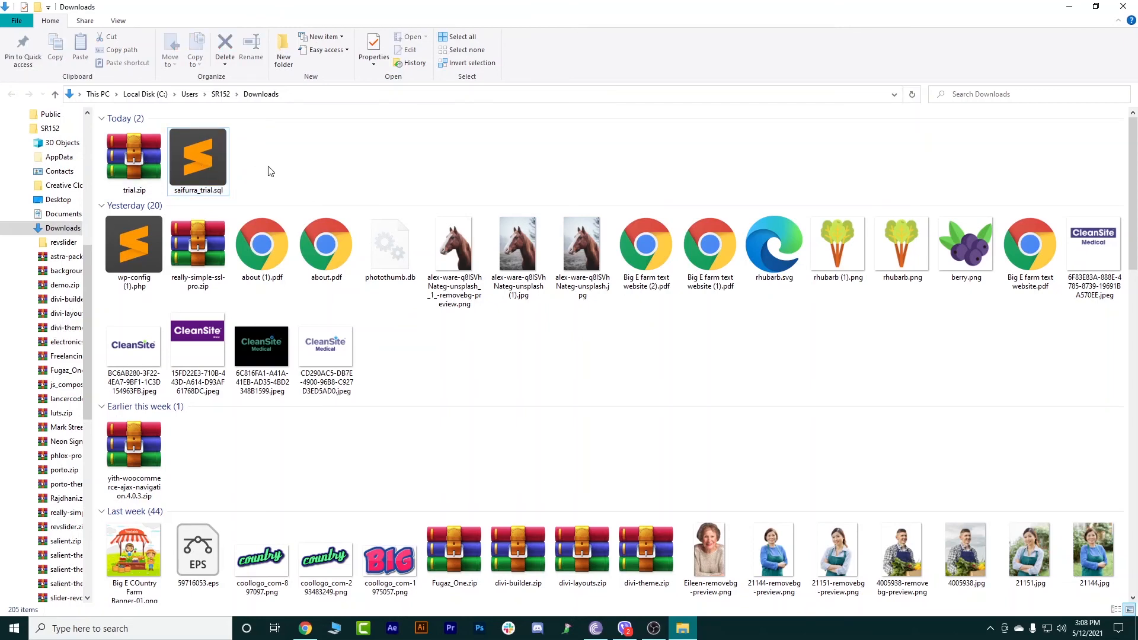
drag(269, 171, 136, 158)
right_click(136, 158)
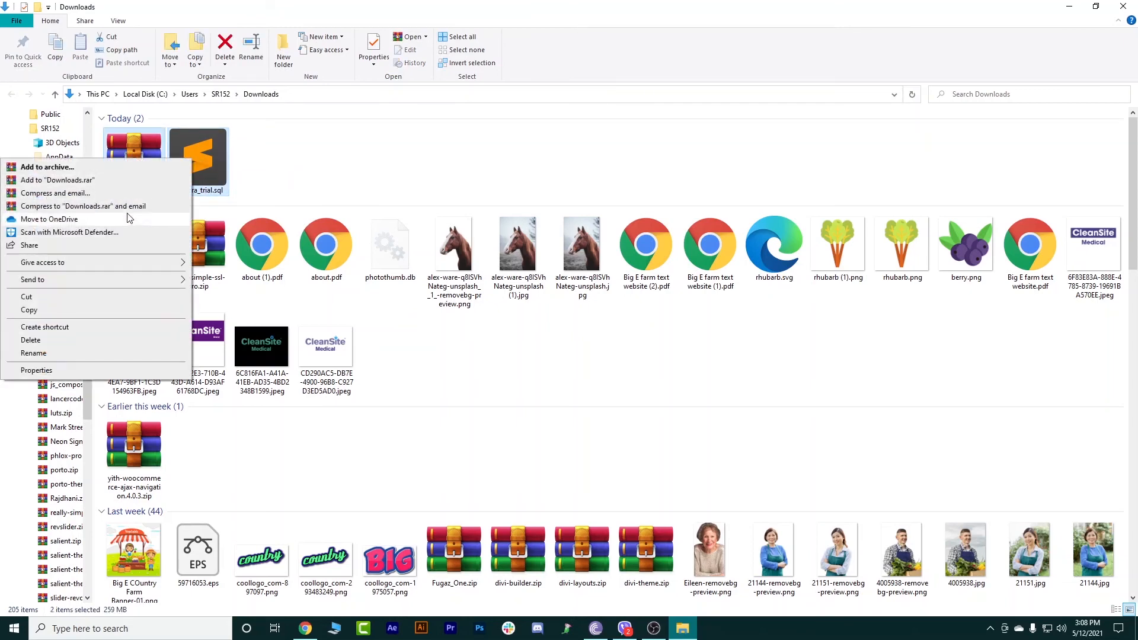
click(332, 166)
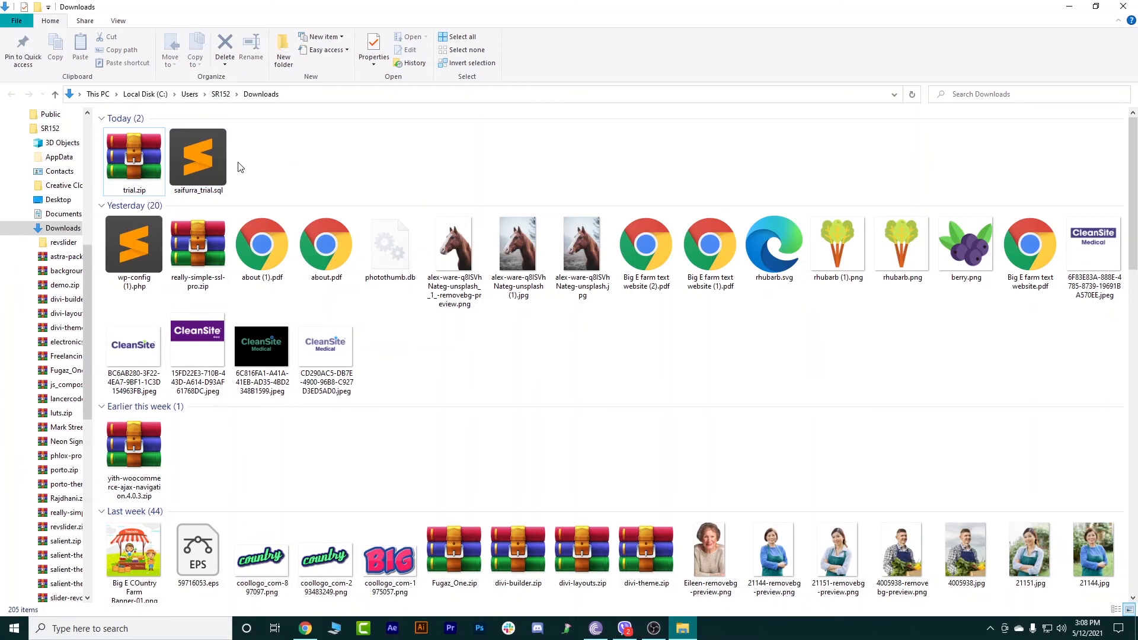
click(198, 157)
click(134, 157)
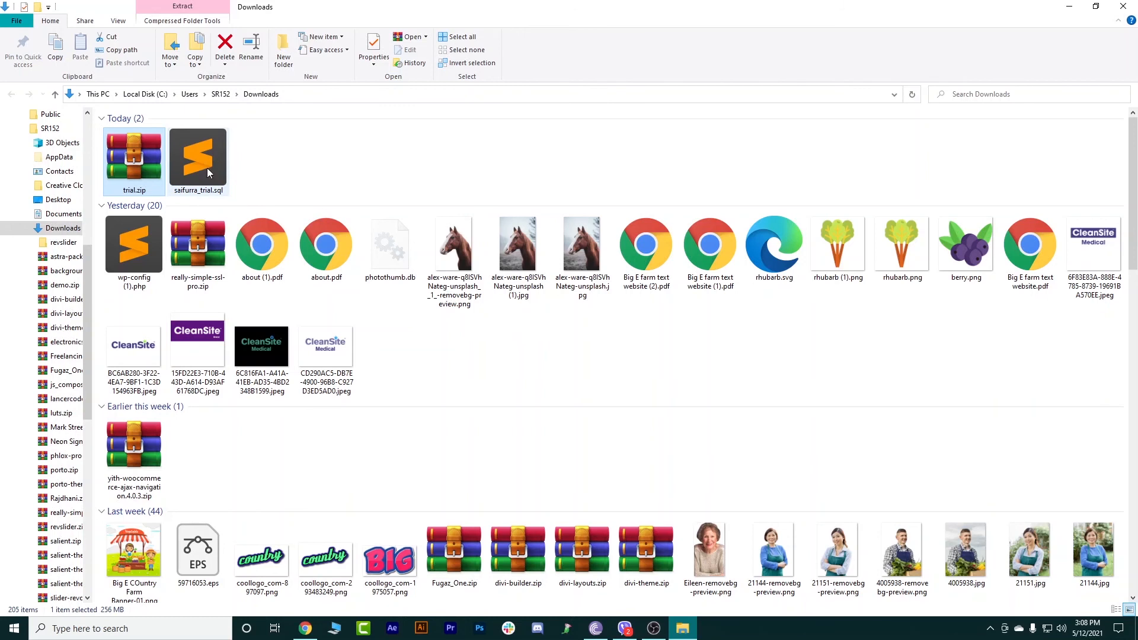
click(239, 170)
drag(265, 170, 142, 148)
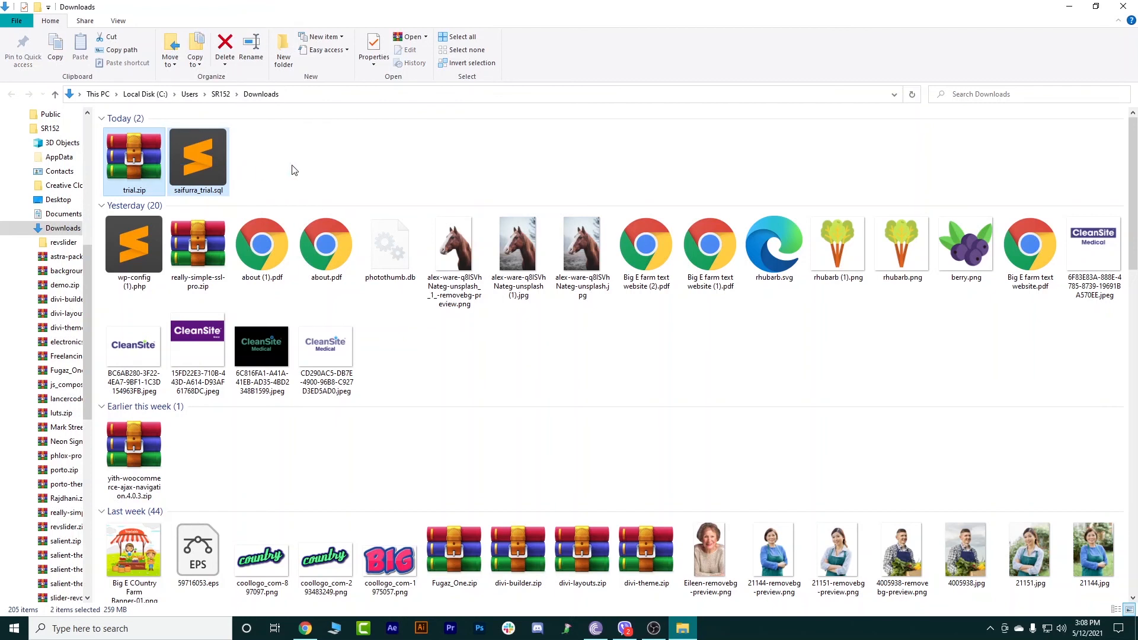